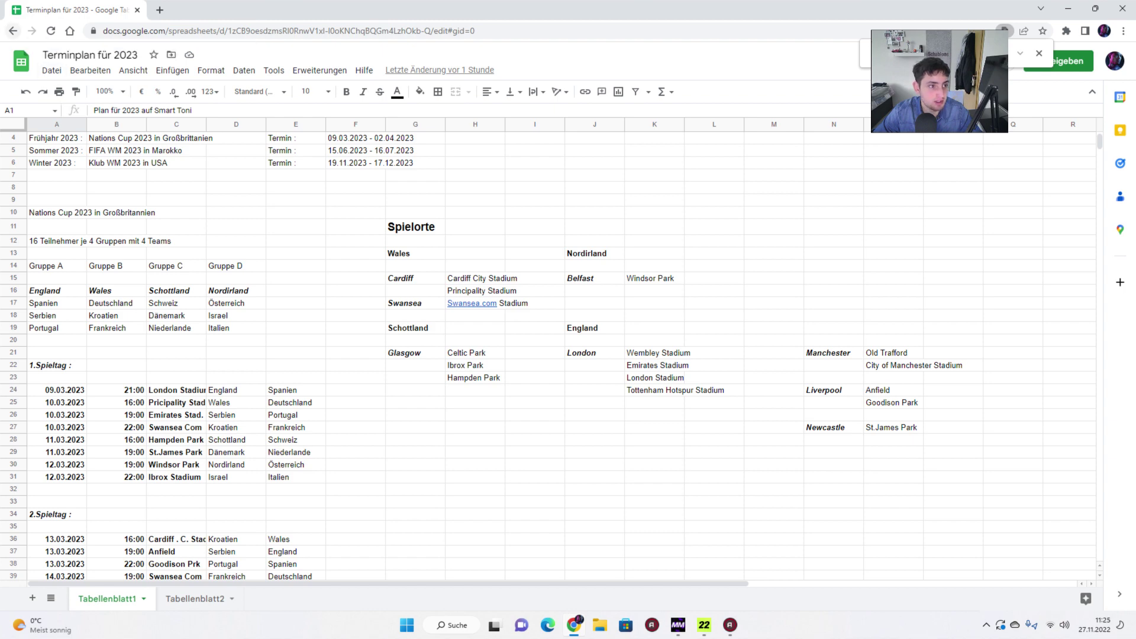
Step: Open the FIFA WM 2022 KATAR spreadsheet from the browser's address suggestions for "googl"
click(13, 31)
key(ctrl+l)
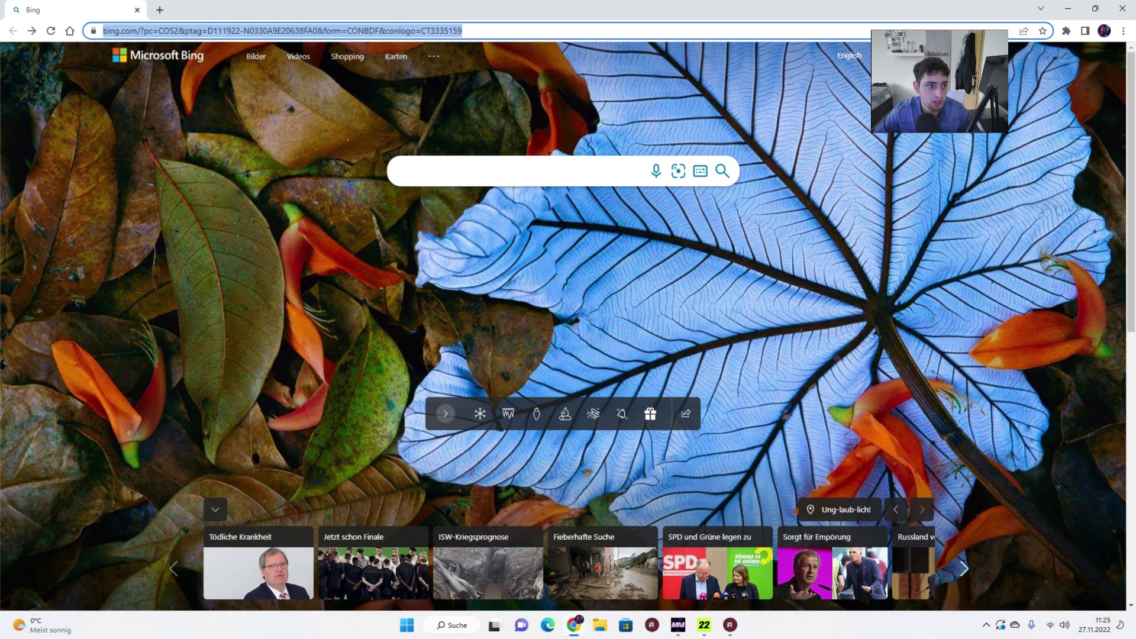
text(googl)
key(Down)
key(Down)
key(Down)
key(Down)
key(Down)
key(Down)
key(Down)
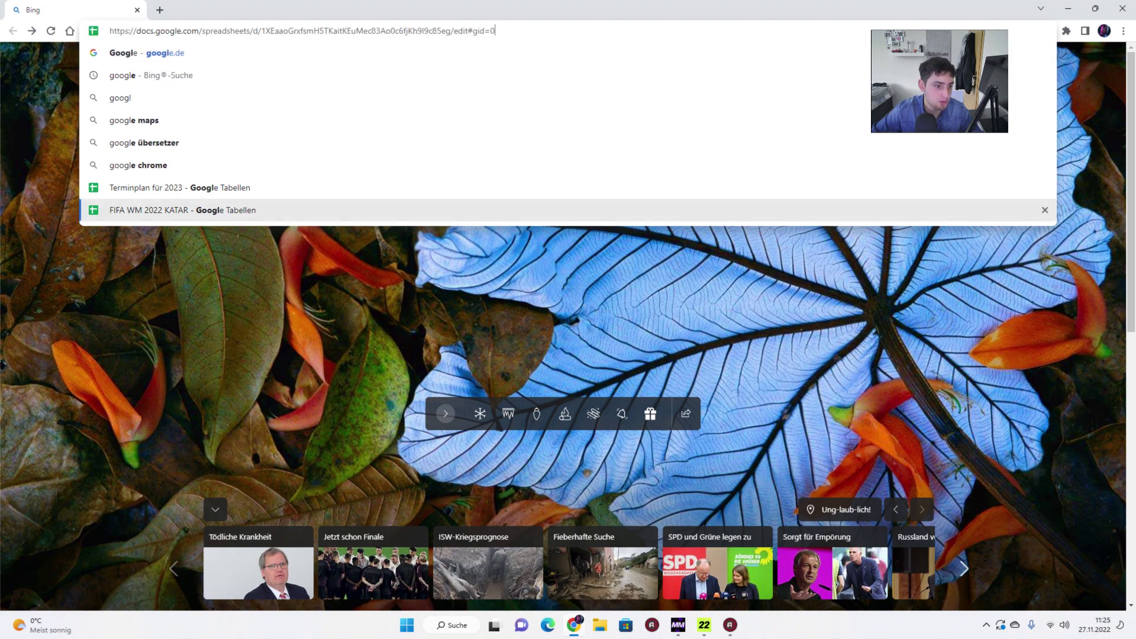
key(Return)
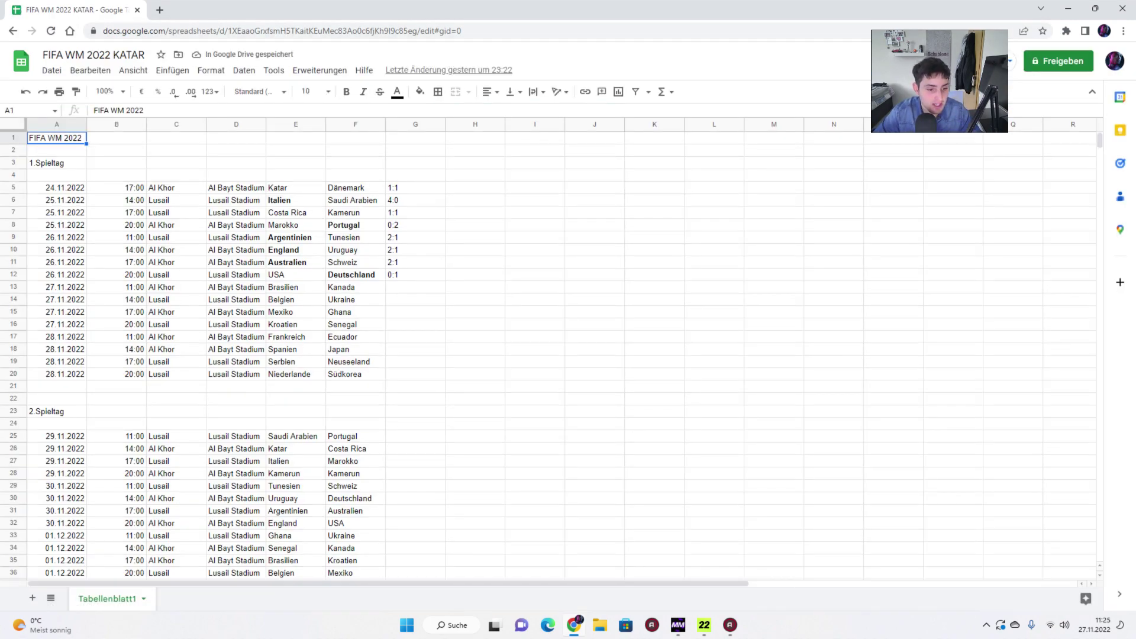
Step: Review the FIFA WM 2022 fixtures and results across 1. Spieltag, 2. Spieltag and 3. Spieltag
scroll(199, 355, down, 2)
scroll(200, 355, up, 2)
scroll(200, 355, down, 5)
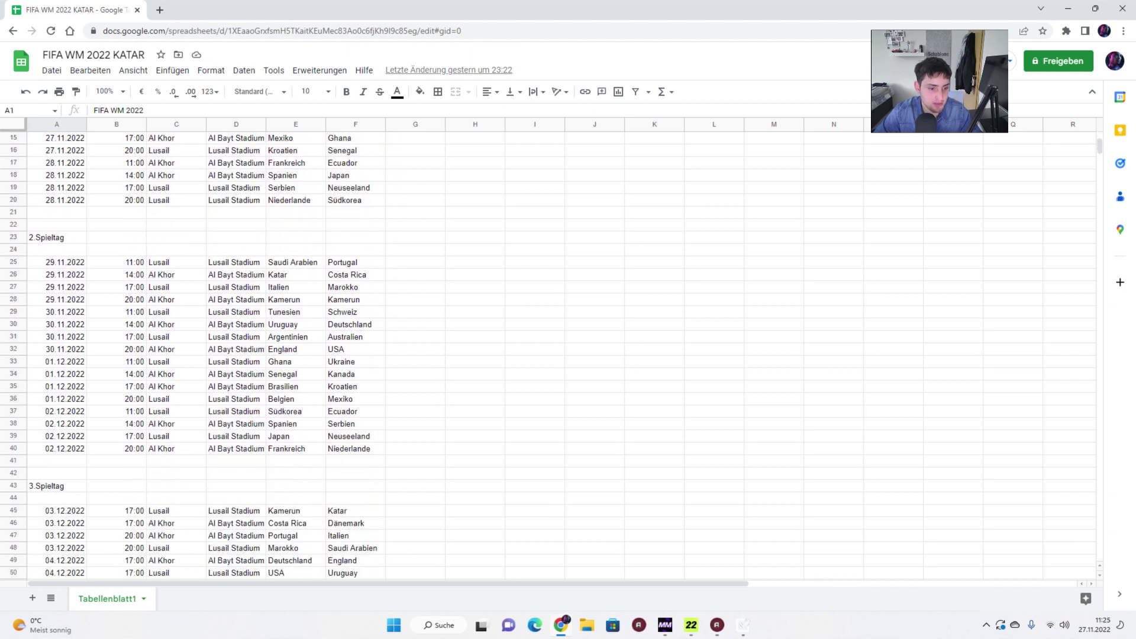
scroll(199, 355, up, 5)
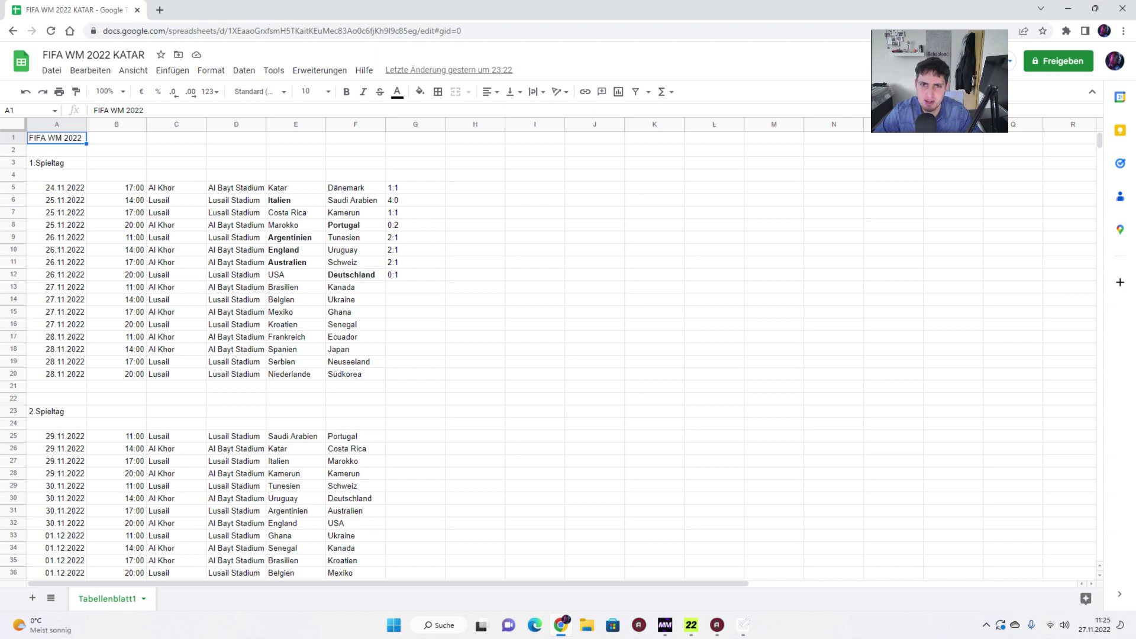
scroll(200, 355, down, 2)
scroll(200, 355, down, 10)
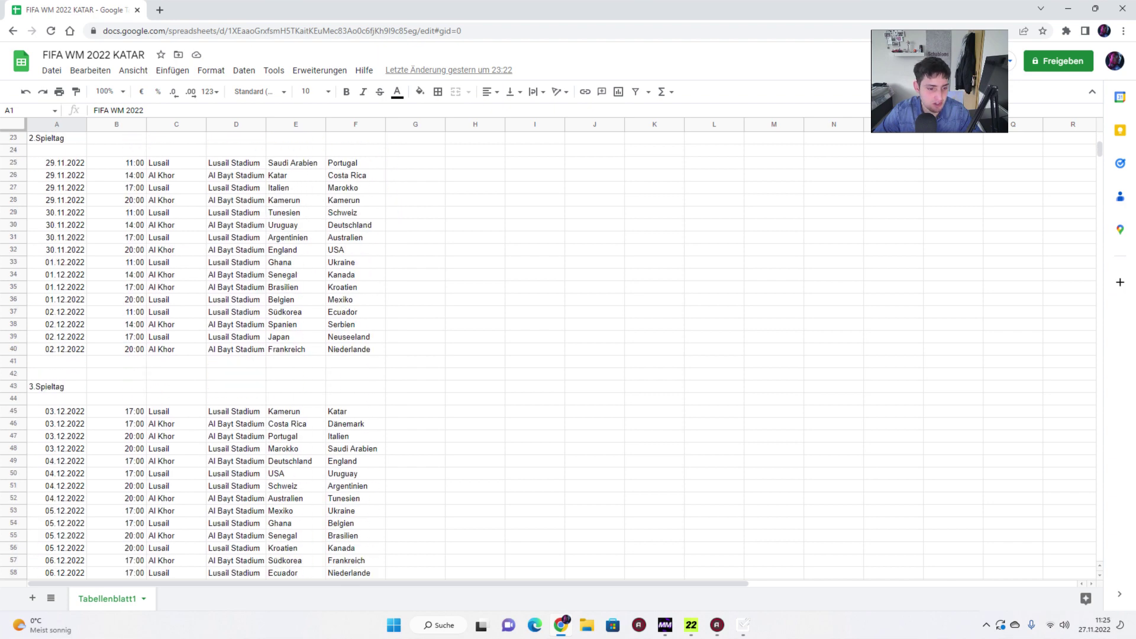
scroll(199, 355, up, 6)
scroll(200, 355, up, 6)
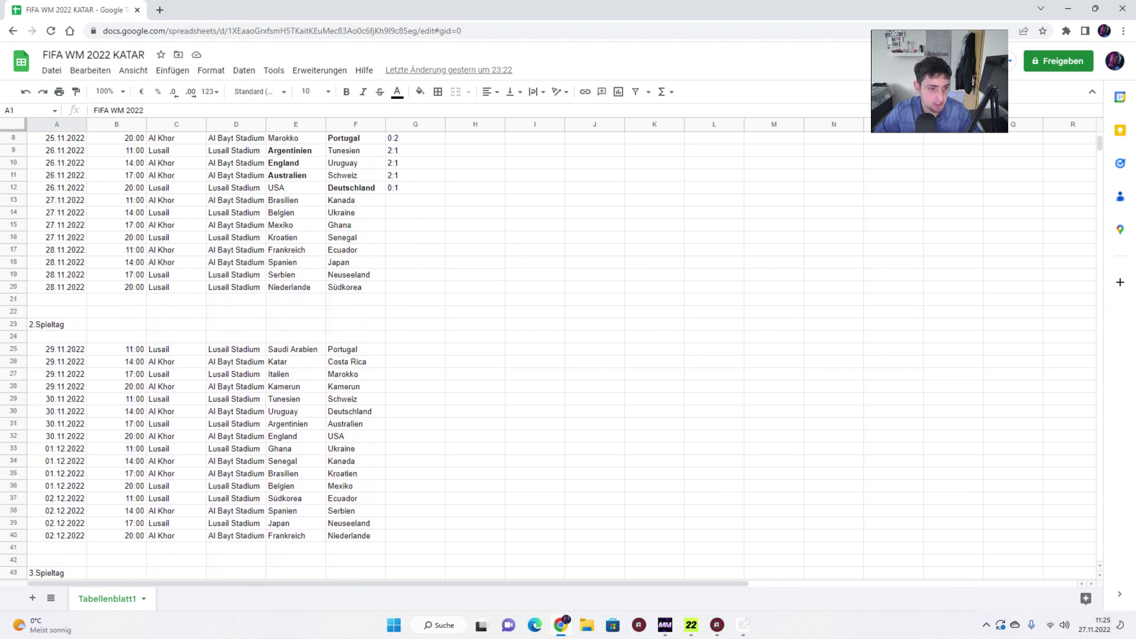
scroll(199, 355, down, 5)
scroll(199, 355, down, 6)
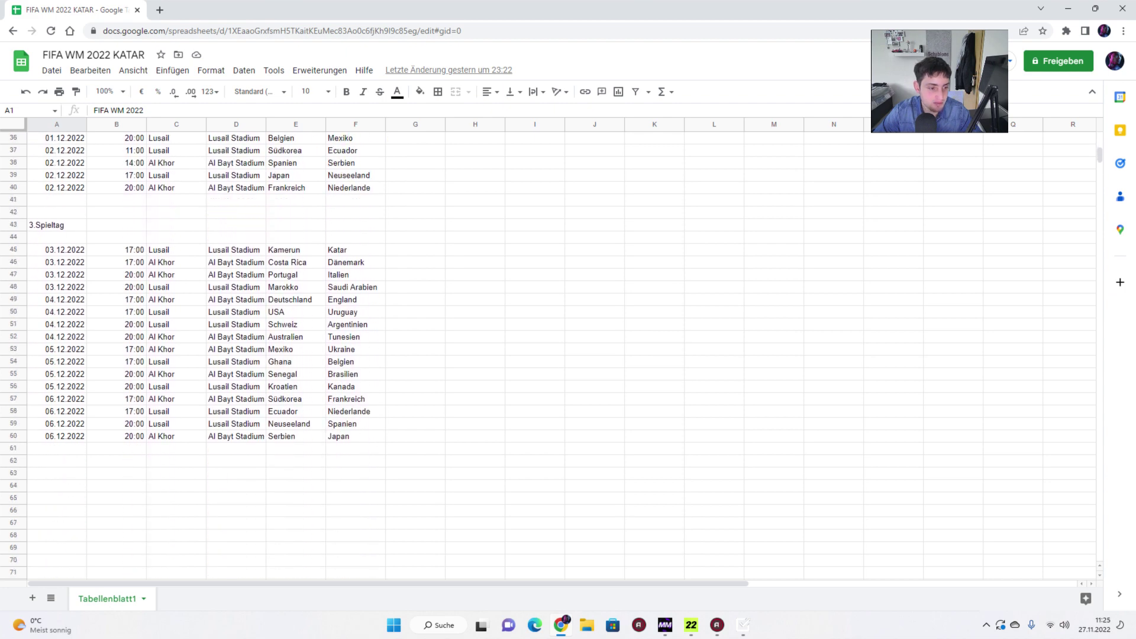
scroll(199, 355, up, 4)
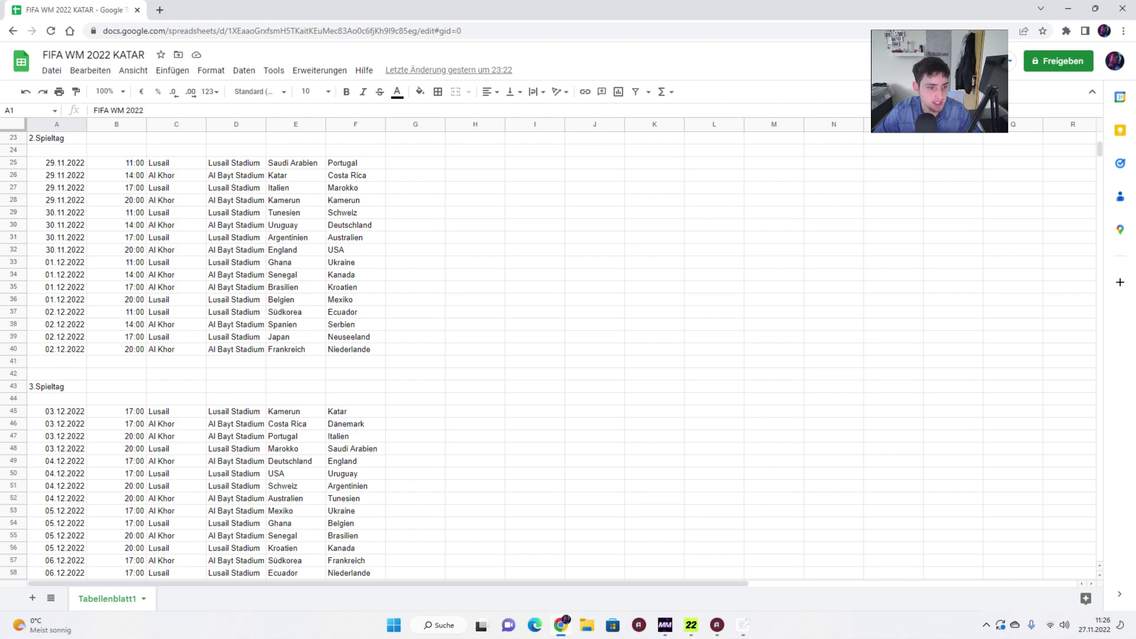
scroll(200, 355, up, 7)
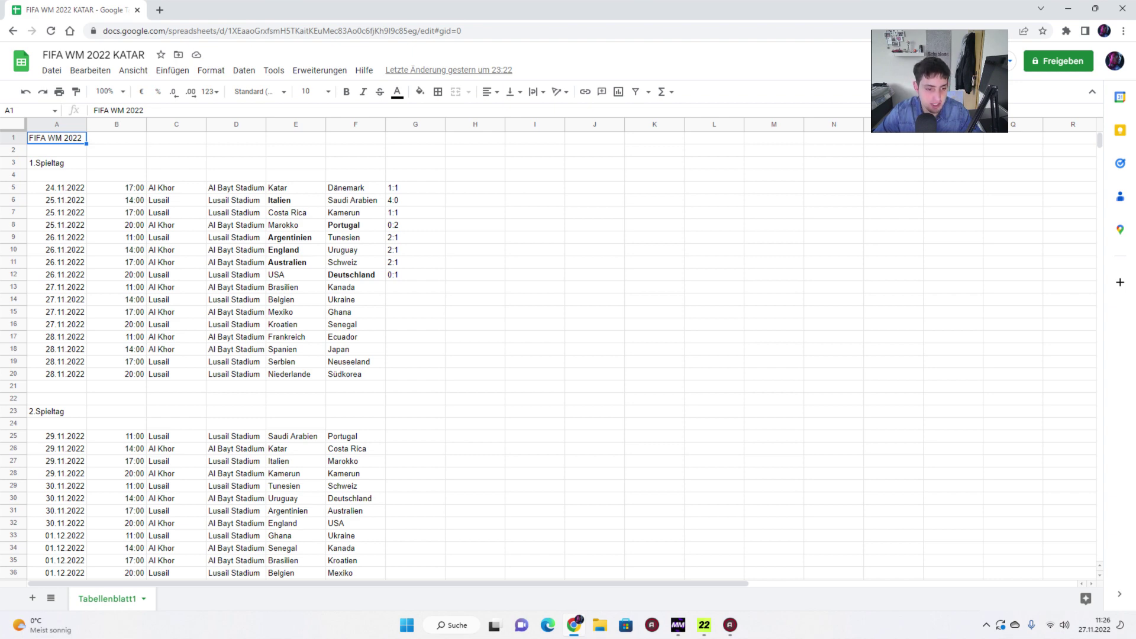
scroll(201, 355, down, 10)
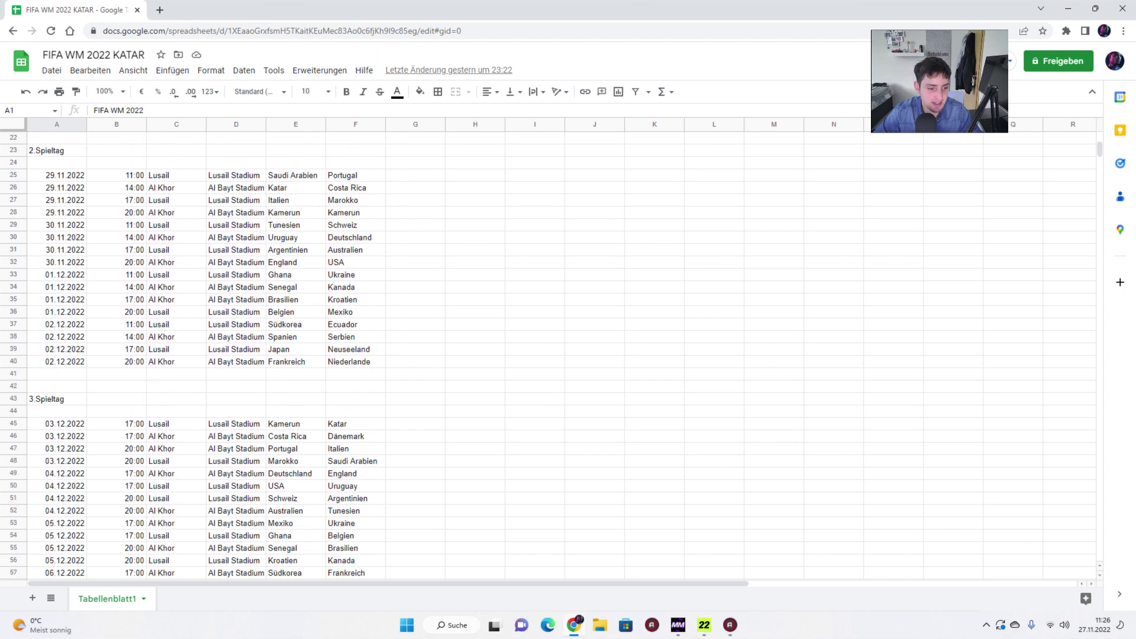
scroll(201, 355, up, 10)
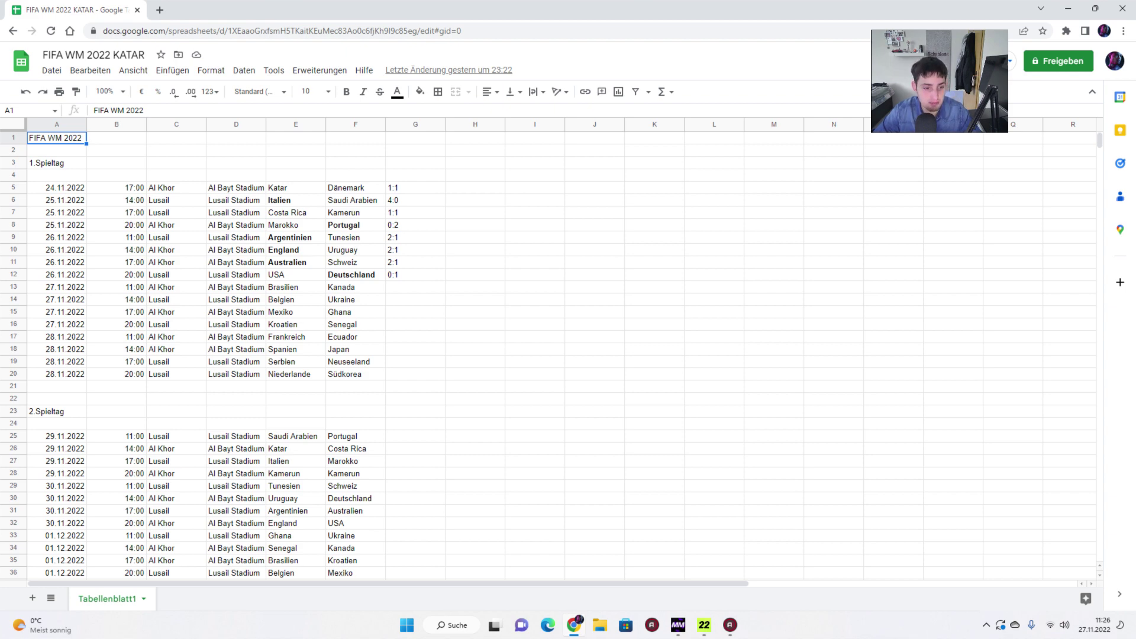
scroll(550, 355, down, 9)
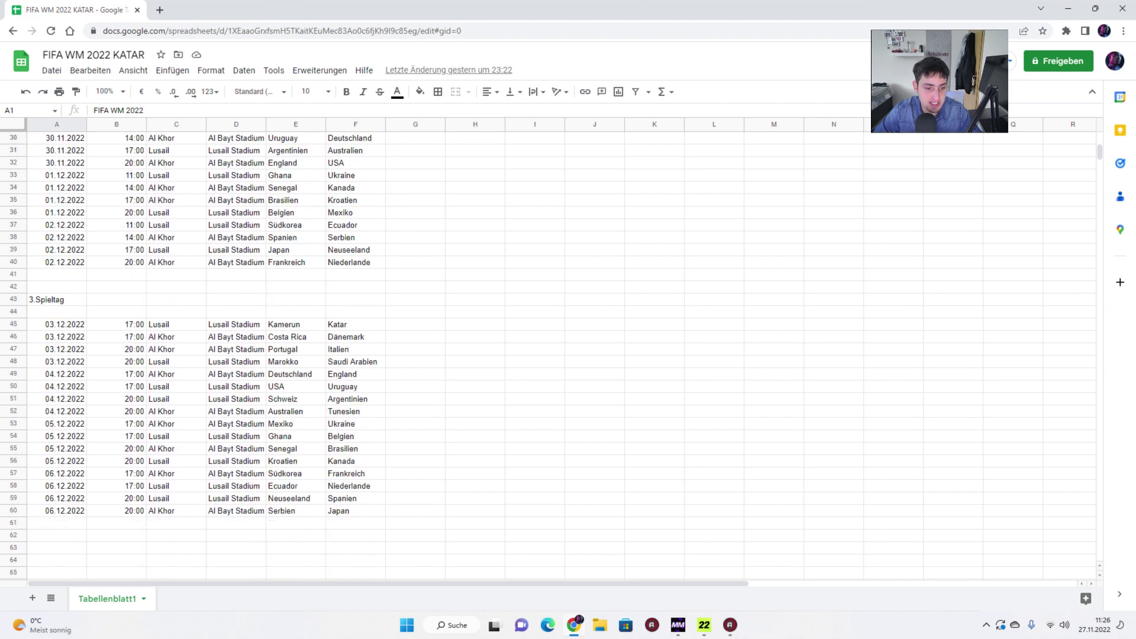
scroll(550, 355, up, 6)
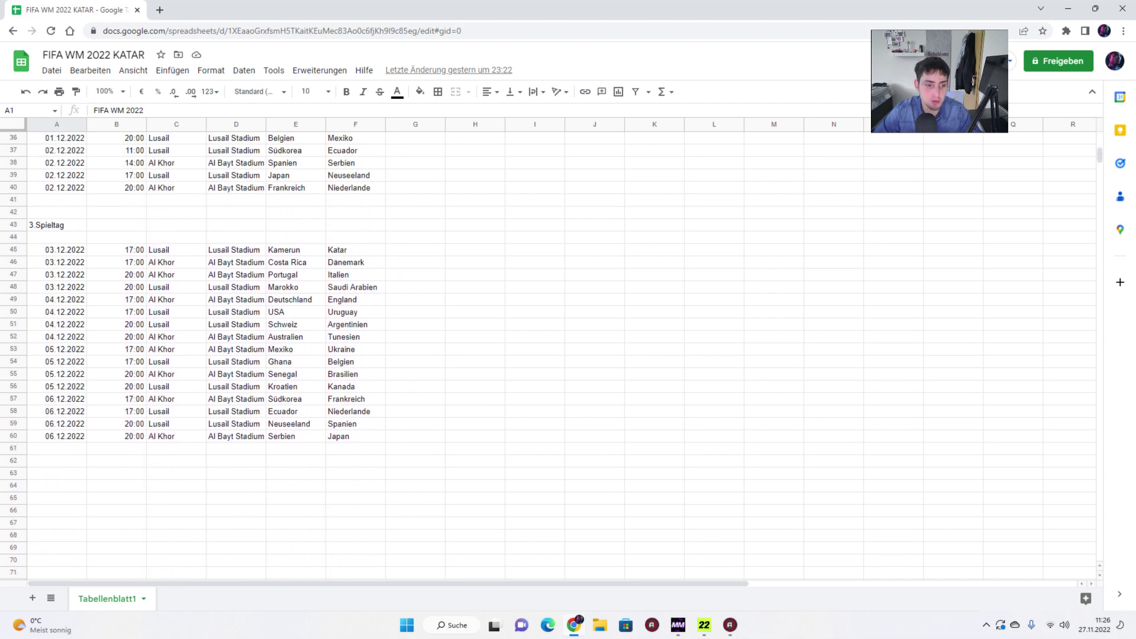
scroll(551, 355, up, 4)
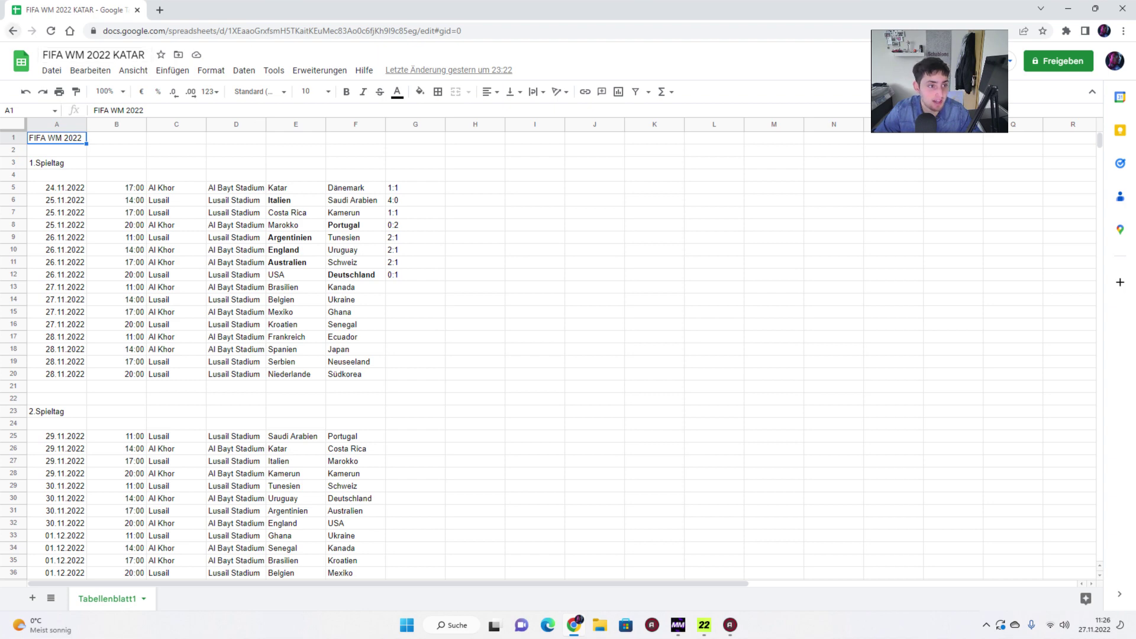
Step: Switch to the Terminplan für 2023 spreadsheet using the browser's address suggestions for "g"
key(ctrl+l)
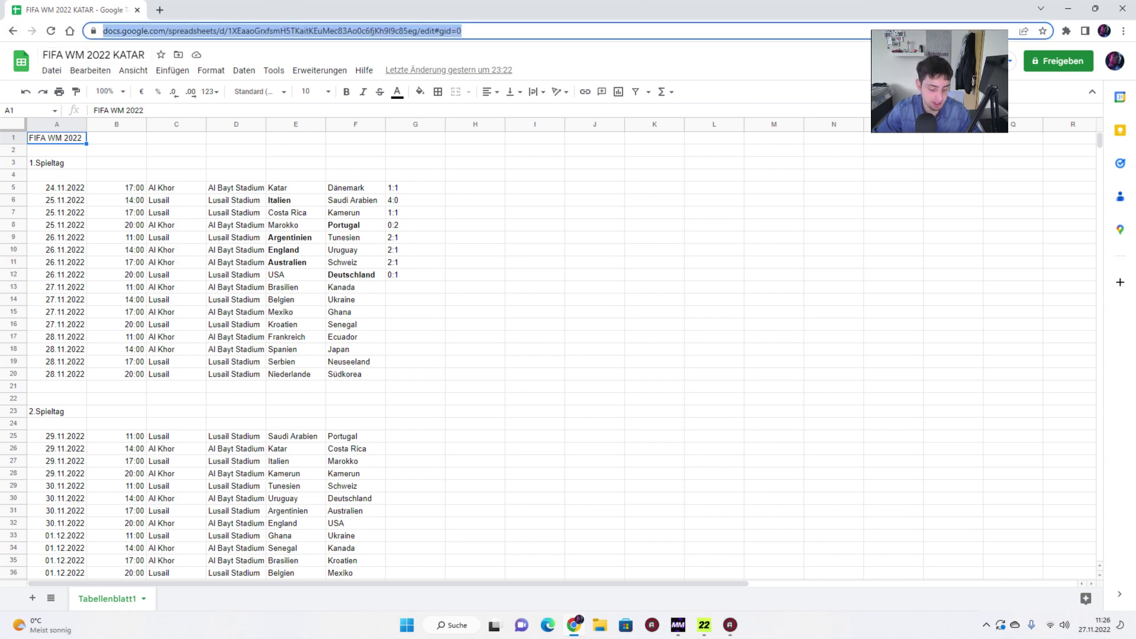
text(wm)
key(BackSpace)
key(BackSpace)
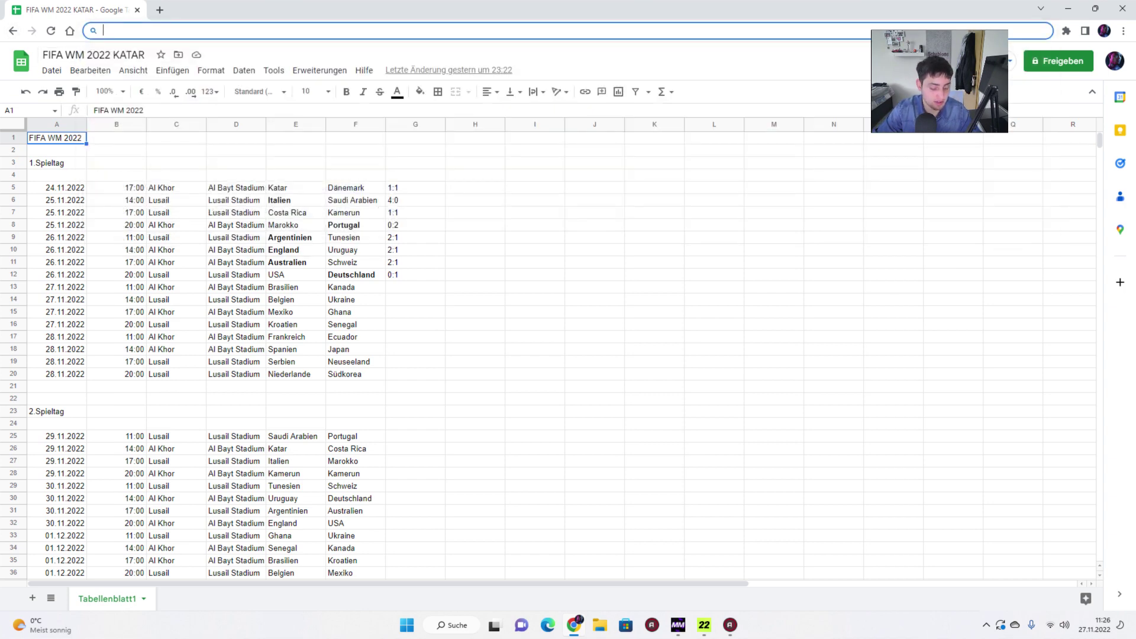
text(g)
key(Down)
key(Down)
key(Down)
key(Down)
key(Down)
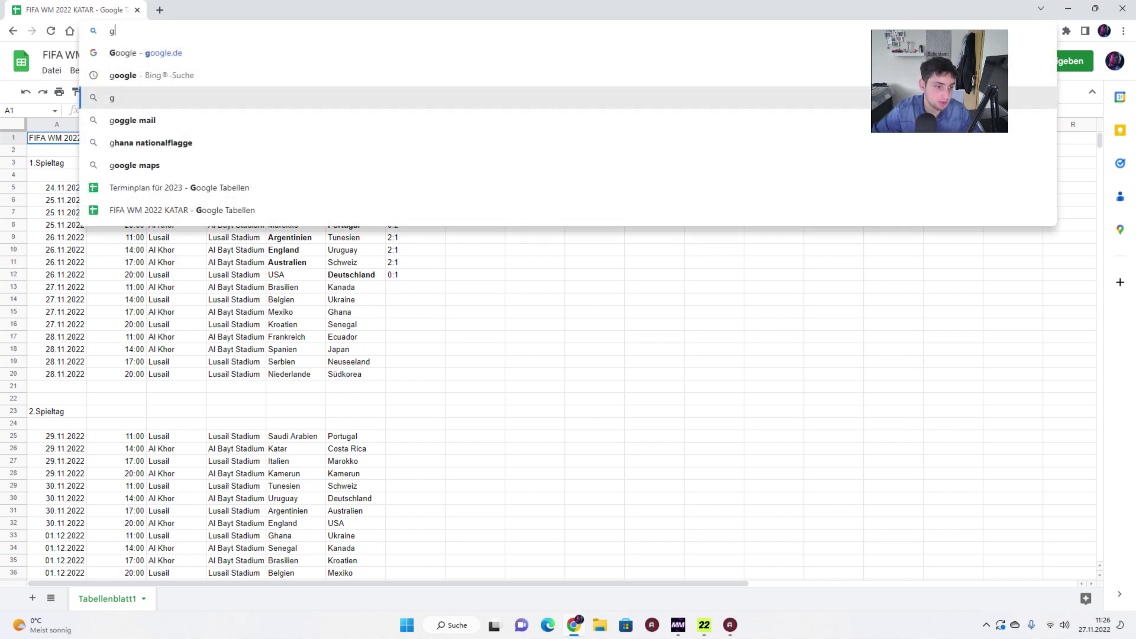
key(Down)
key(Return)
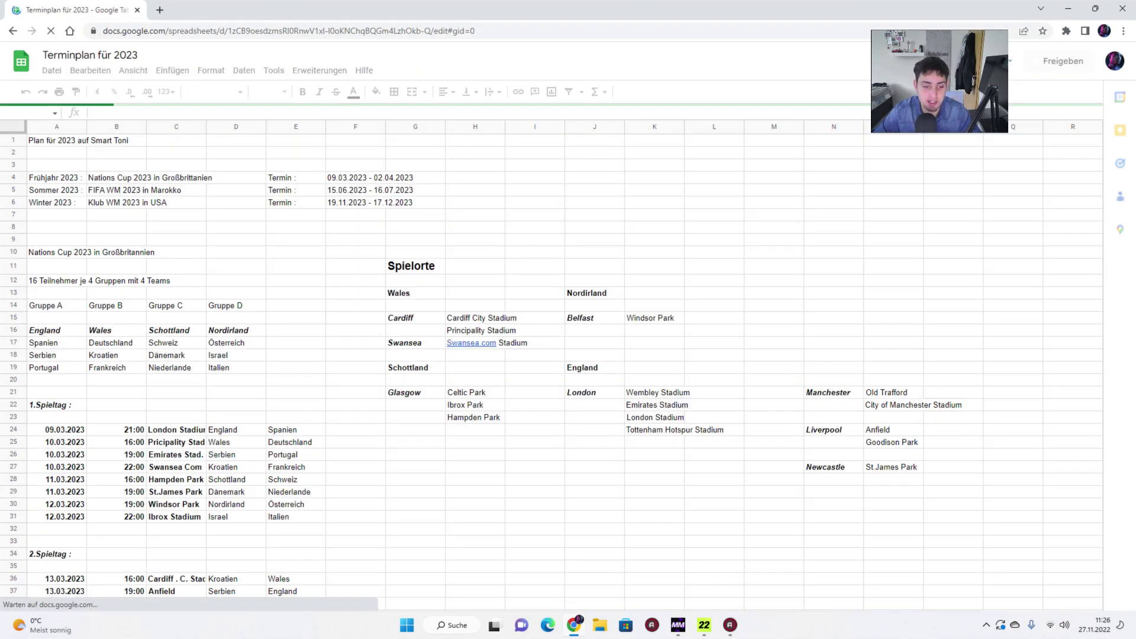
Step: Look through the Nations Cup 2023 plan from the groups and matchdays to the final, and return to the season overview
scroll(548, 355, down, 3)
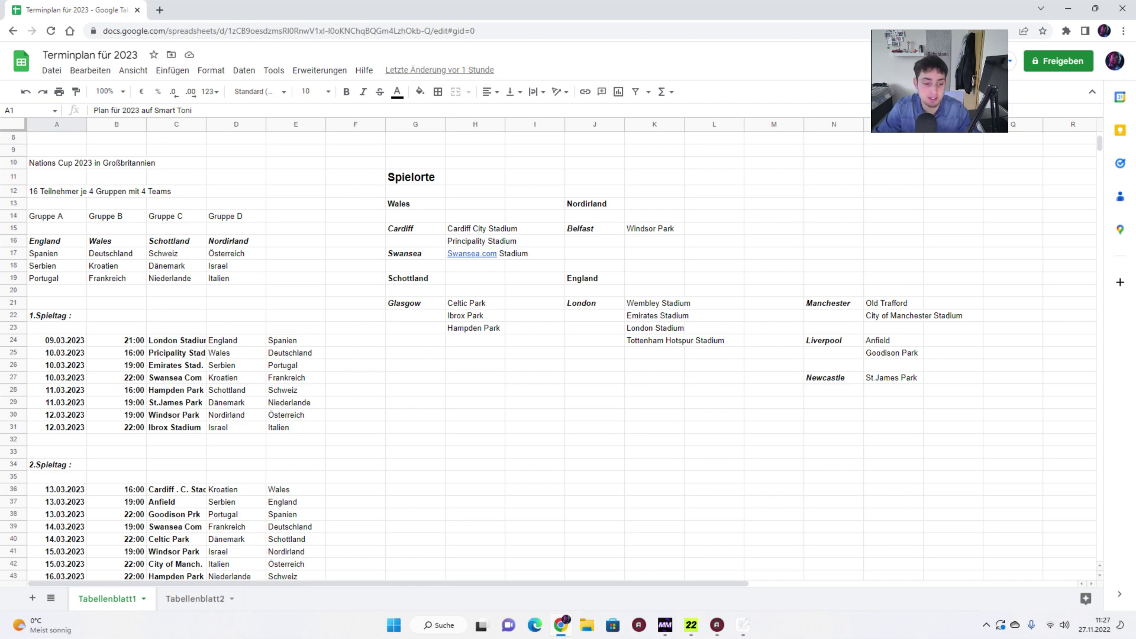
scroll(548, 363, down, 1)
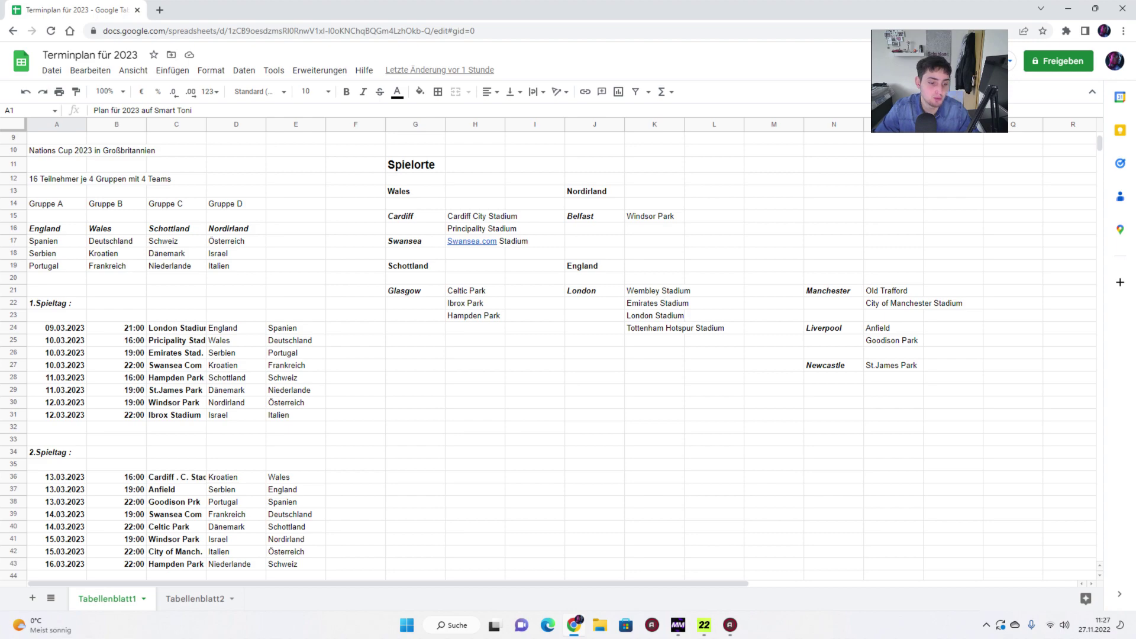
scroll(547, 363, up, 1)
scroll(547, 363, down, 5)
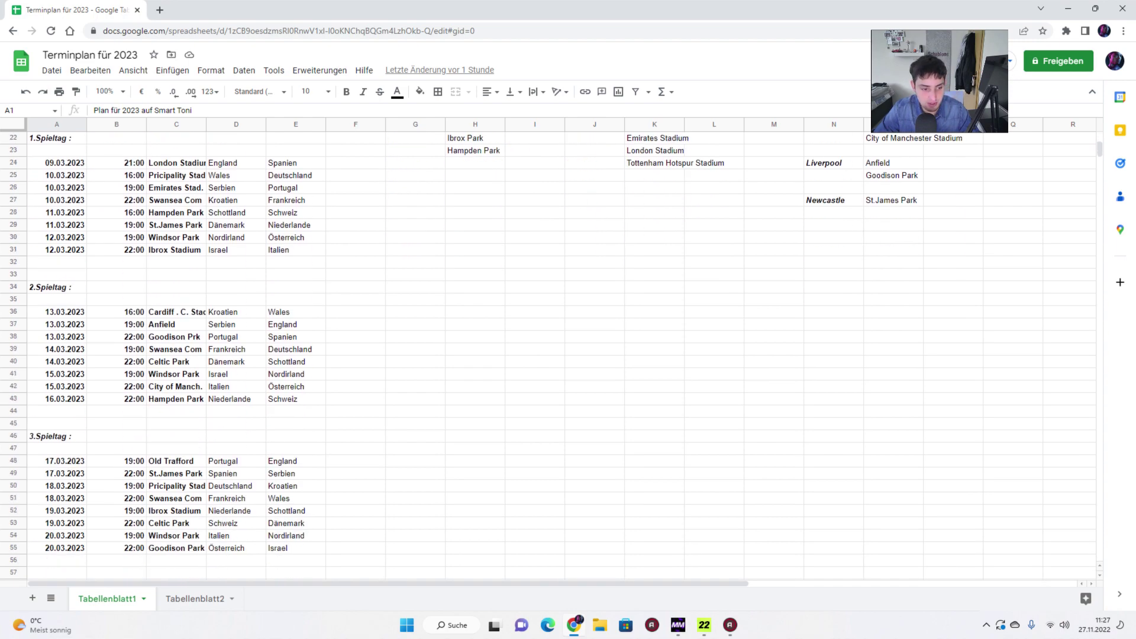
scroll(548, 362, down, 10)
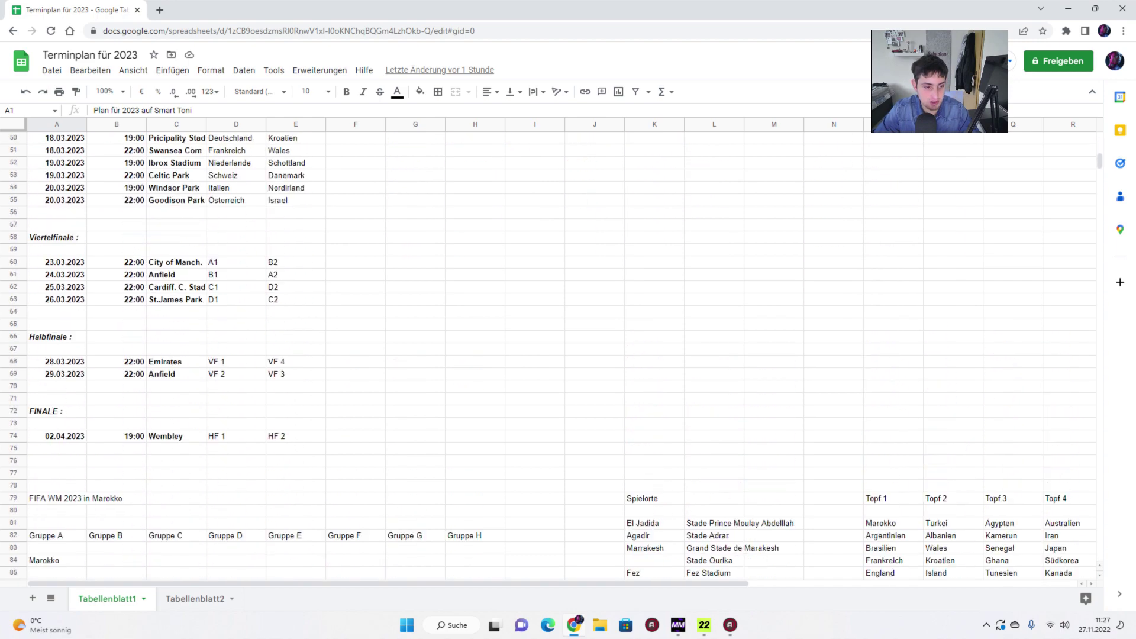
scroll(547, 363, up, 15)
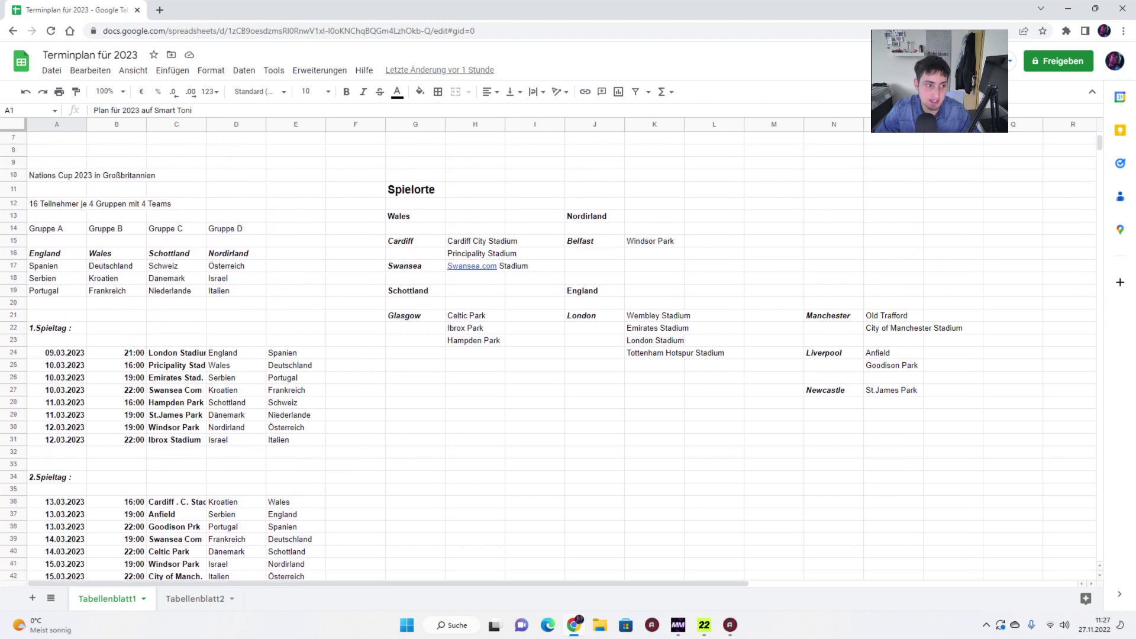
scroll(547, 363, up, 2)
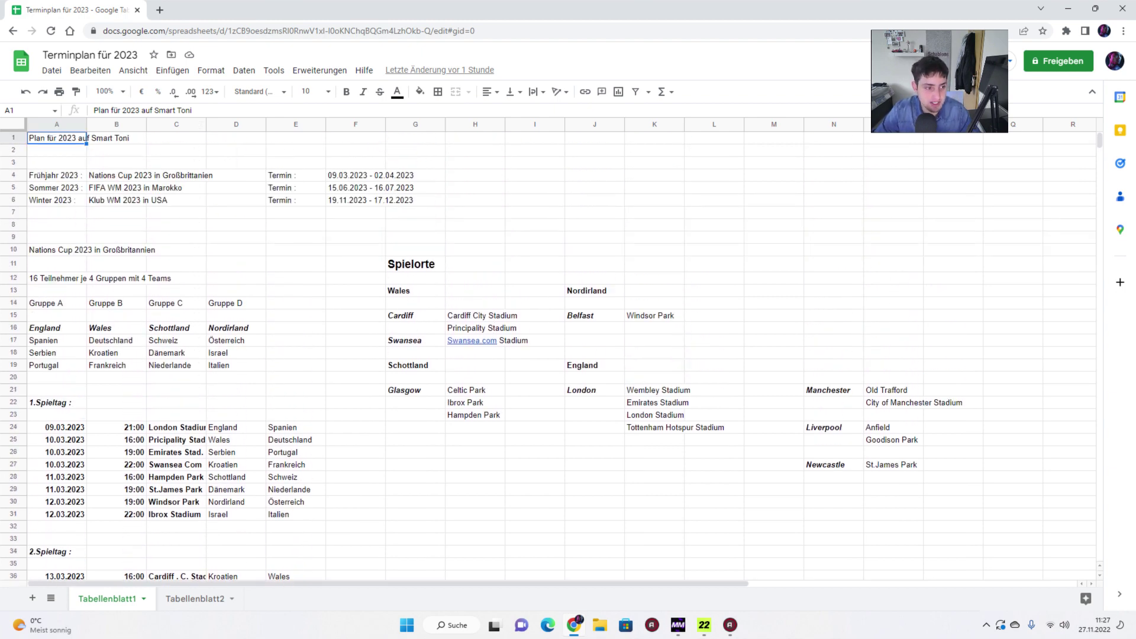
Step: Go through the Frühjahr 2023 Nations Cup entry, the four group heads, the last team of Gruppe D and the opening match's home team
click(57, 175)
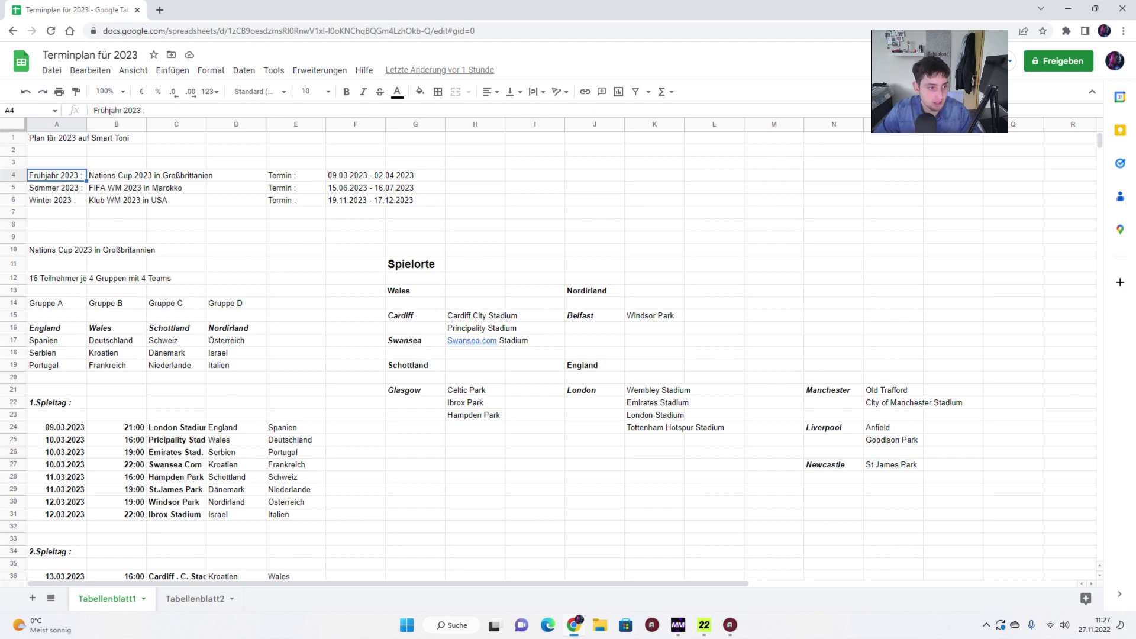
click(117, 175)
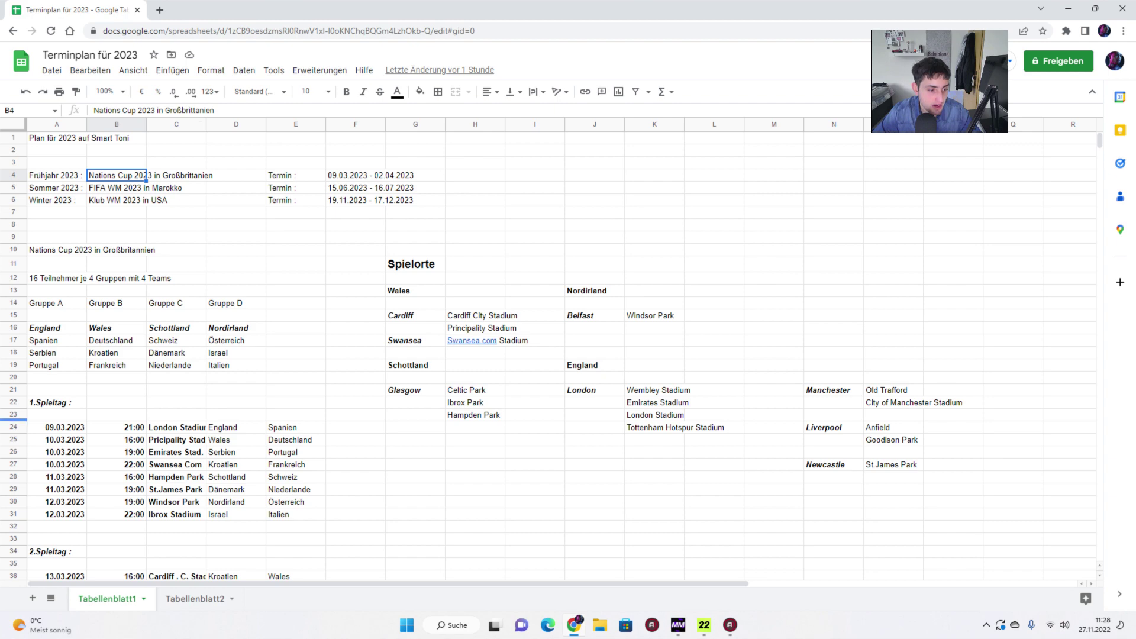
click(57, 328)
click(116, 328)
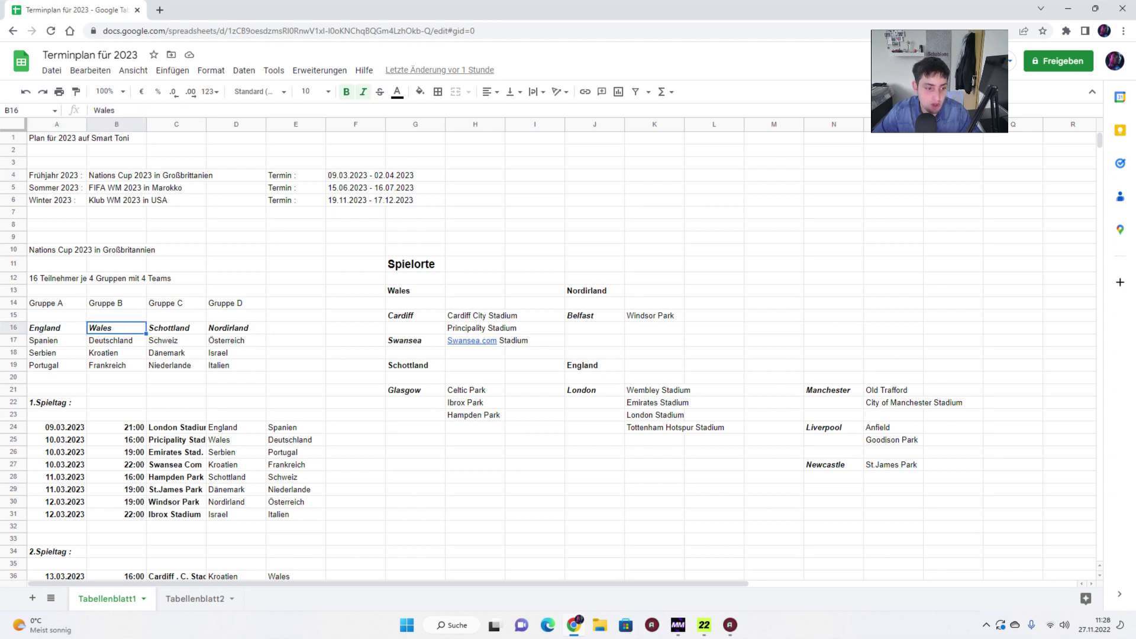
click(176, 328)
click(236, 328)
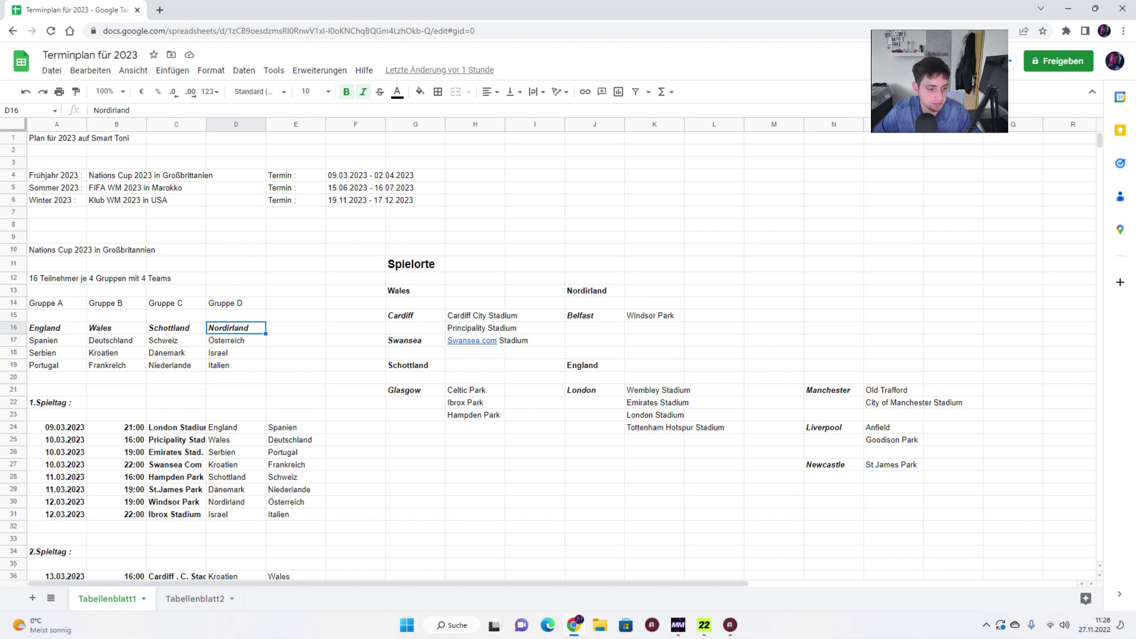
click(235, 365)
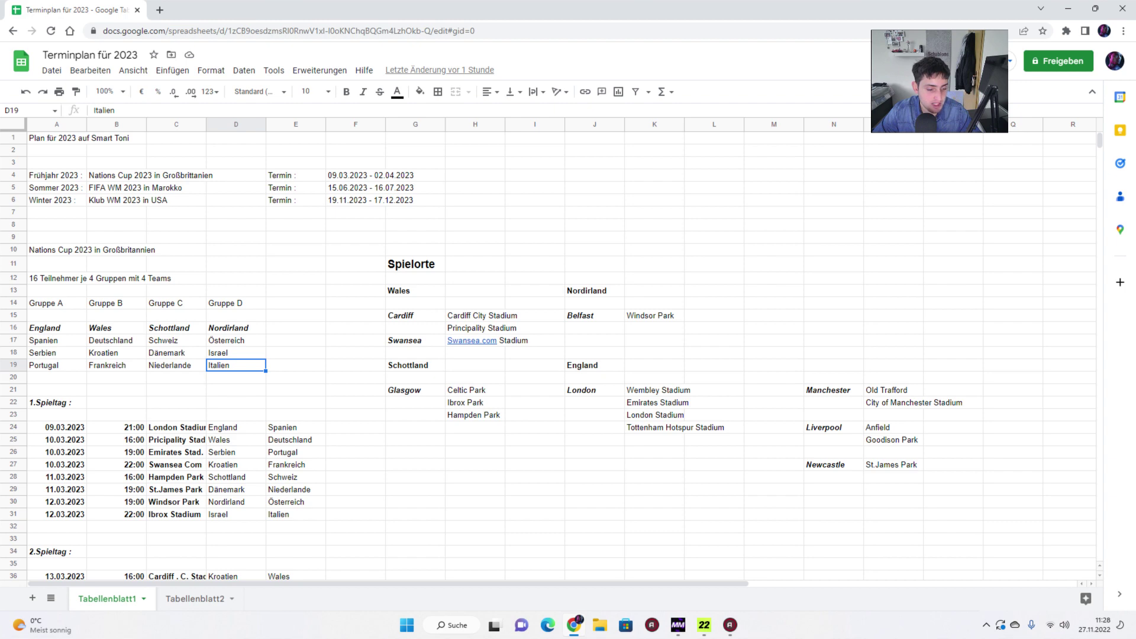
click(235, 428)
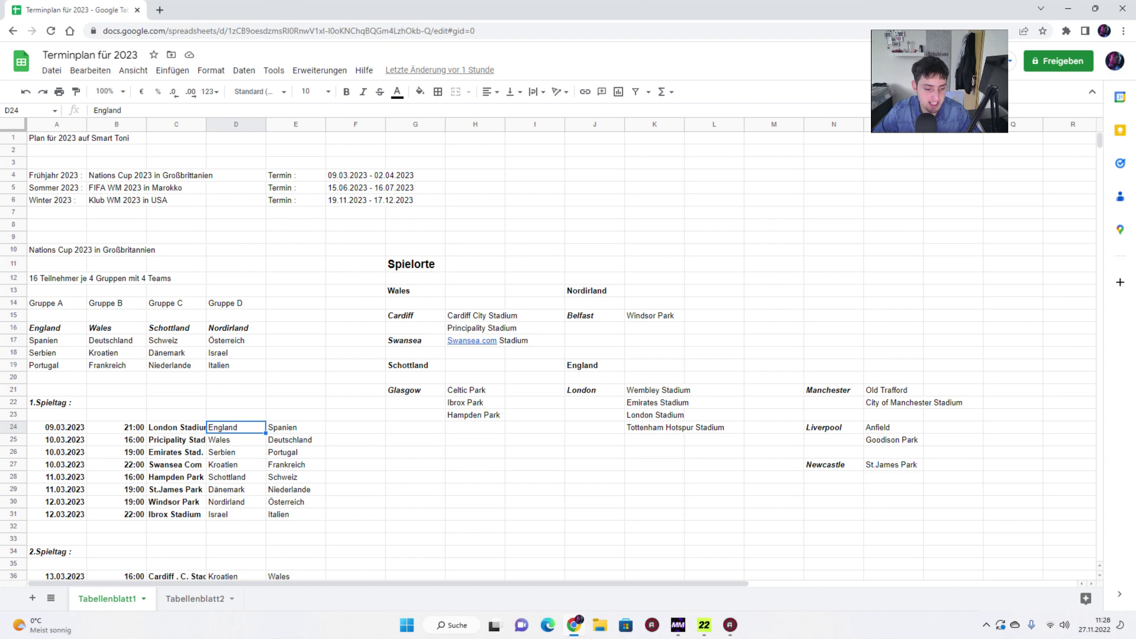
Step: Examine the Nations Cup knockout rounds and the Spielorte list, previewing the Swansea.com stadium link
scroll(474, 355, down, 10)
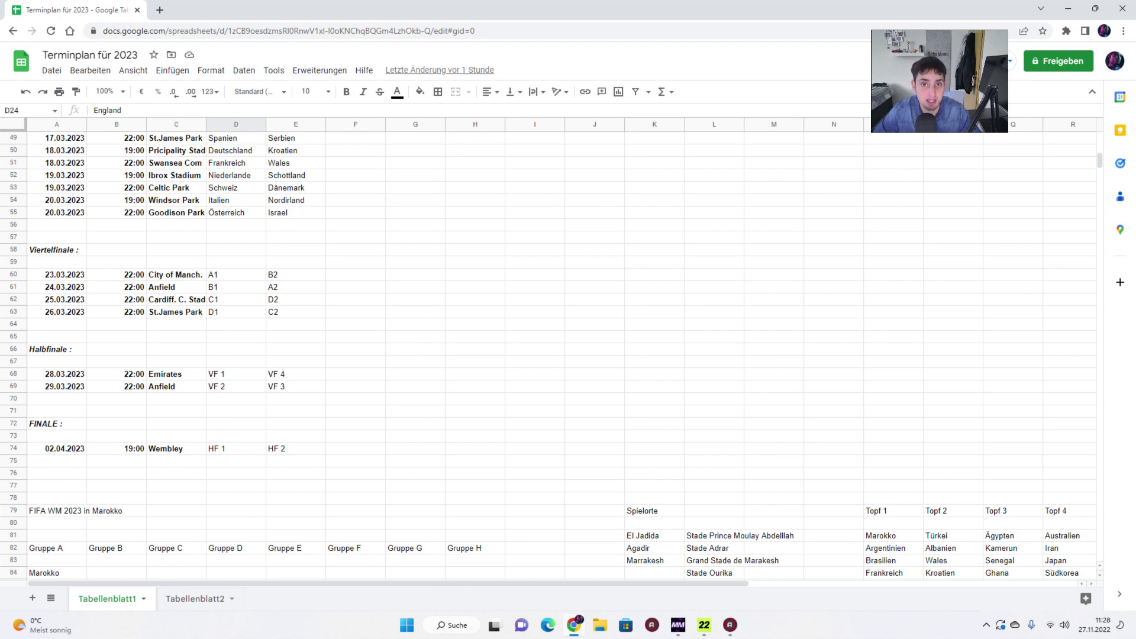
scroll(414, 355, down, 2)
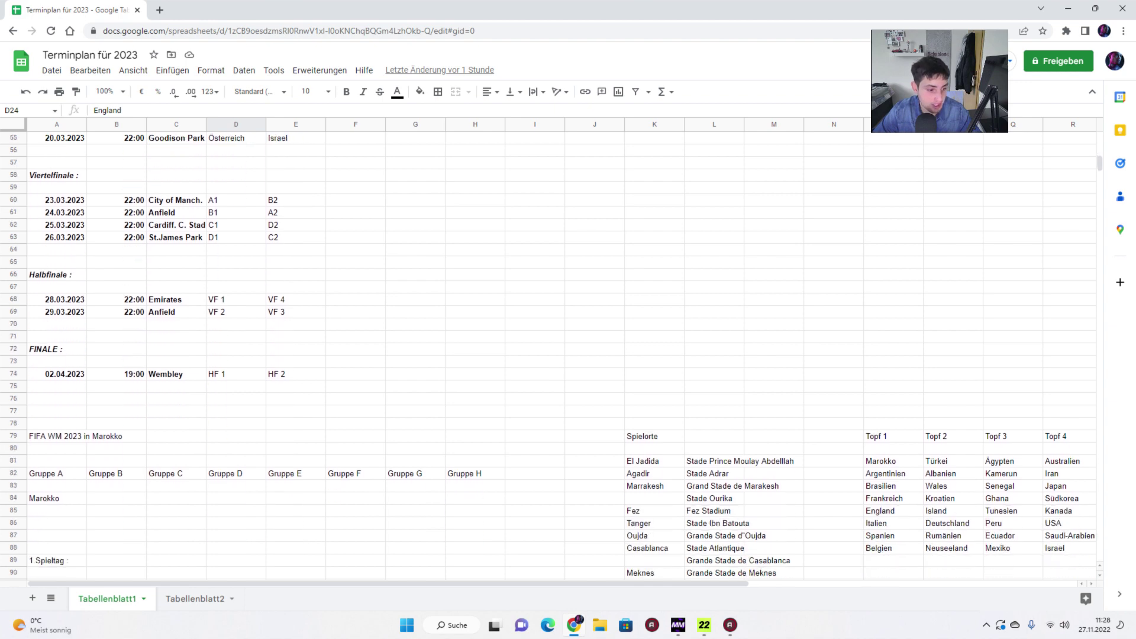
scroll(414, 355, up, 7)
scroll(482, 355, up, 5)
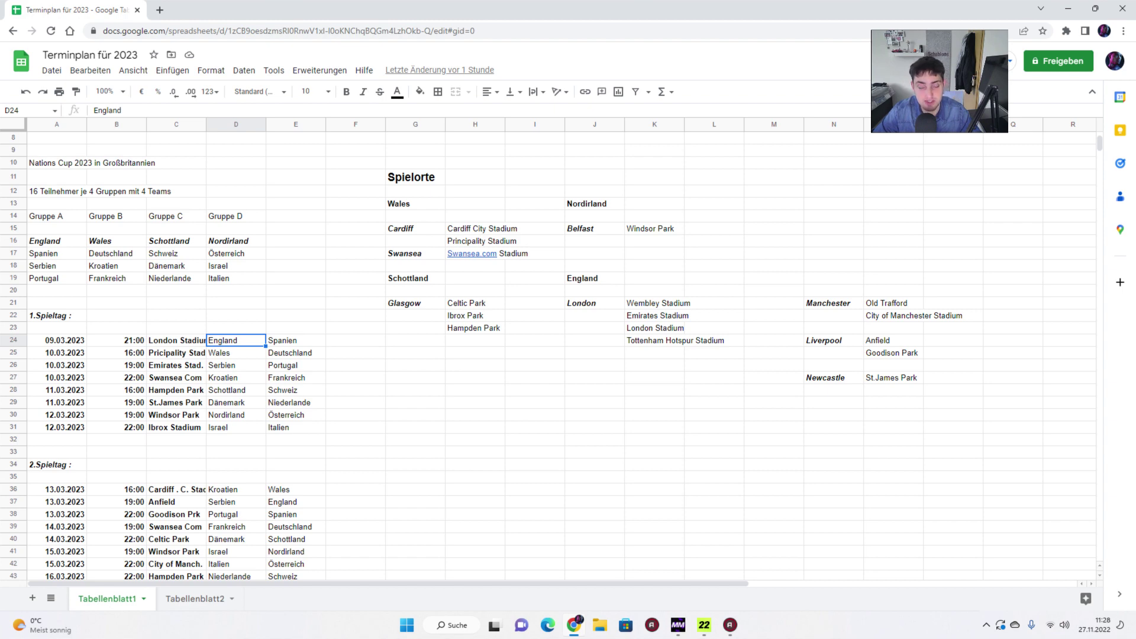
mouse_move(472, 253)
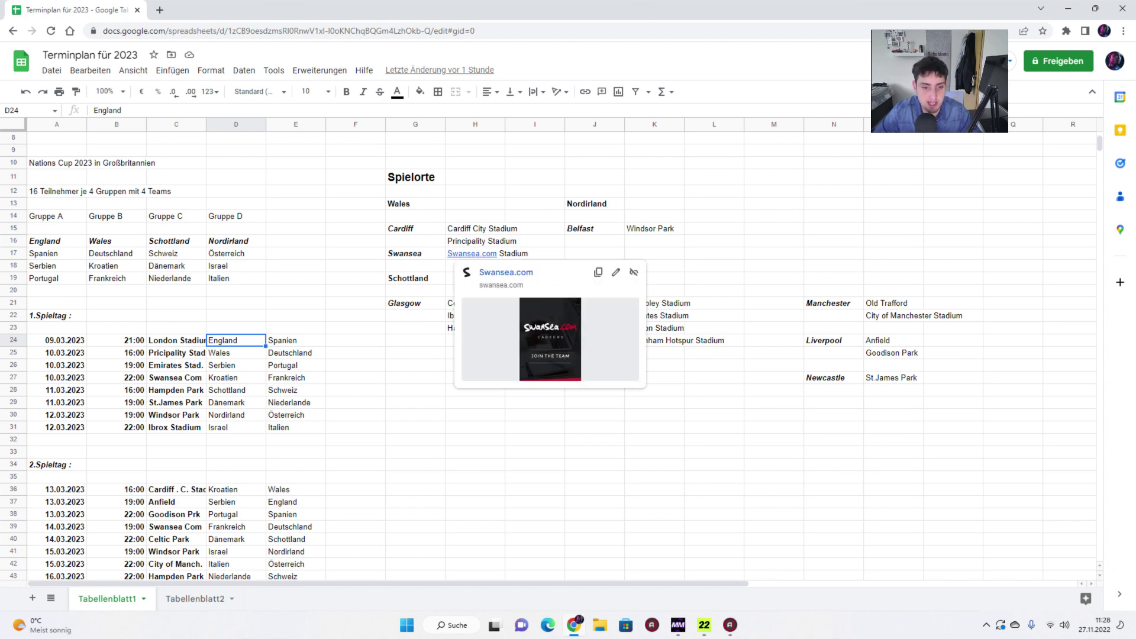
Step: Move through the Spielorte list from the Principality Stadium row in Wales to Belfast in Nordirland
click(514, 241)
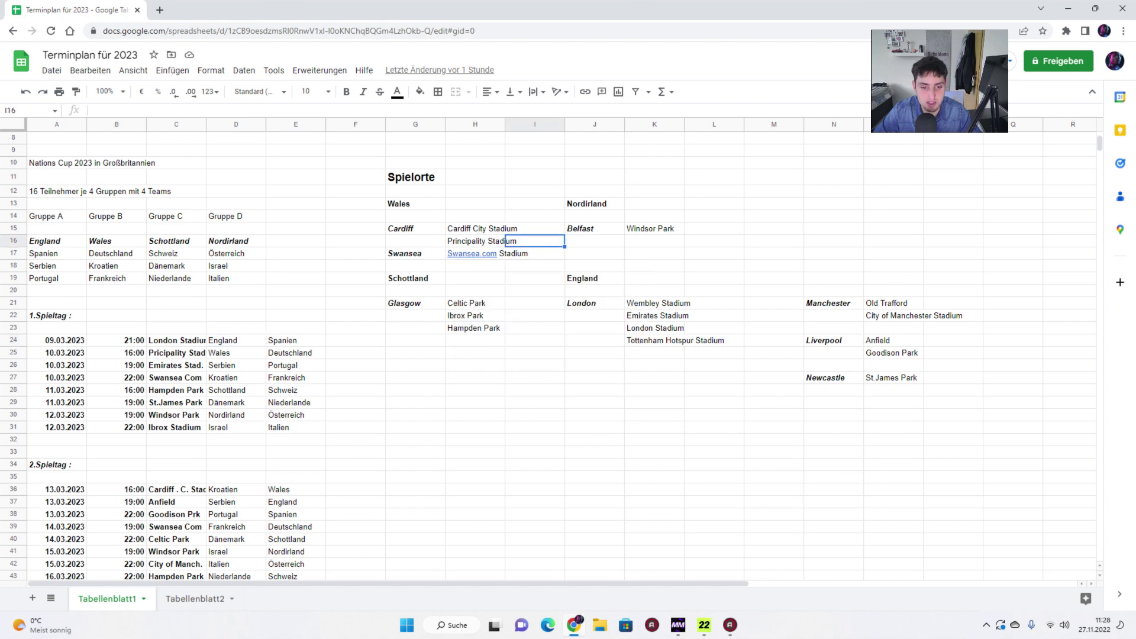
click(594, 253)
click(594, 228)
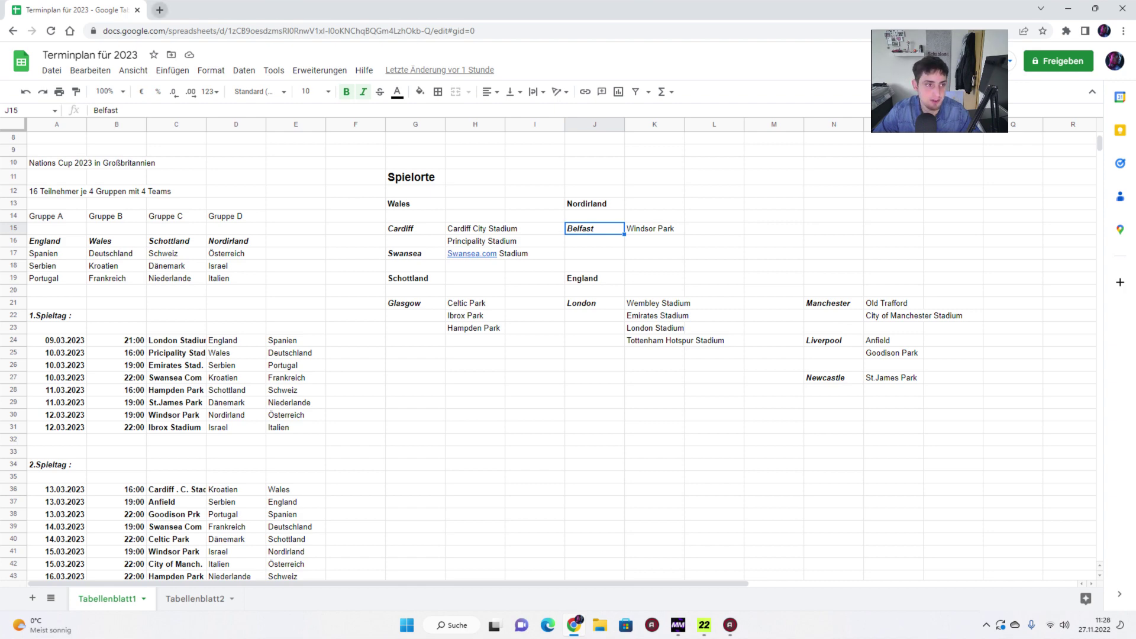
Step: Search the web for "windsor park" in a new browser tab
click(160, 10)
text(winds)
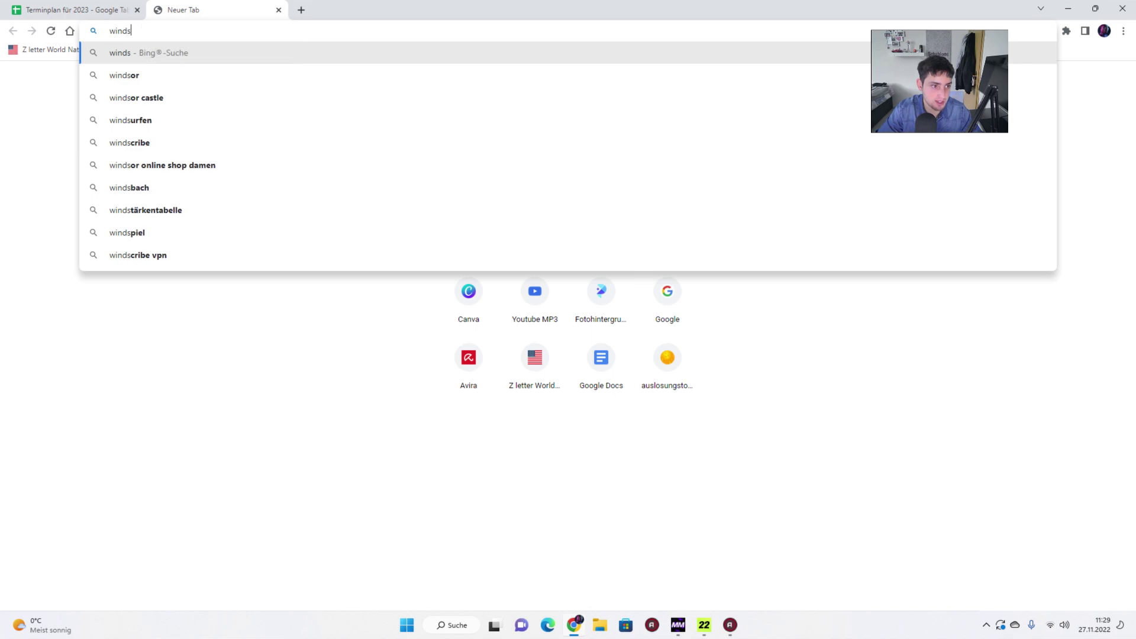
text(or park)
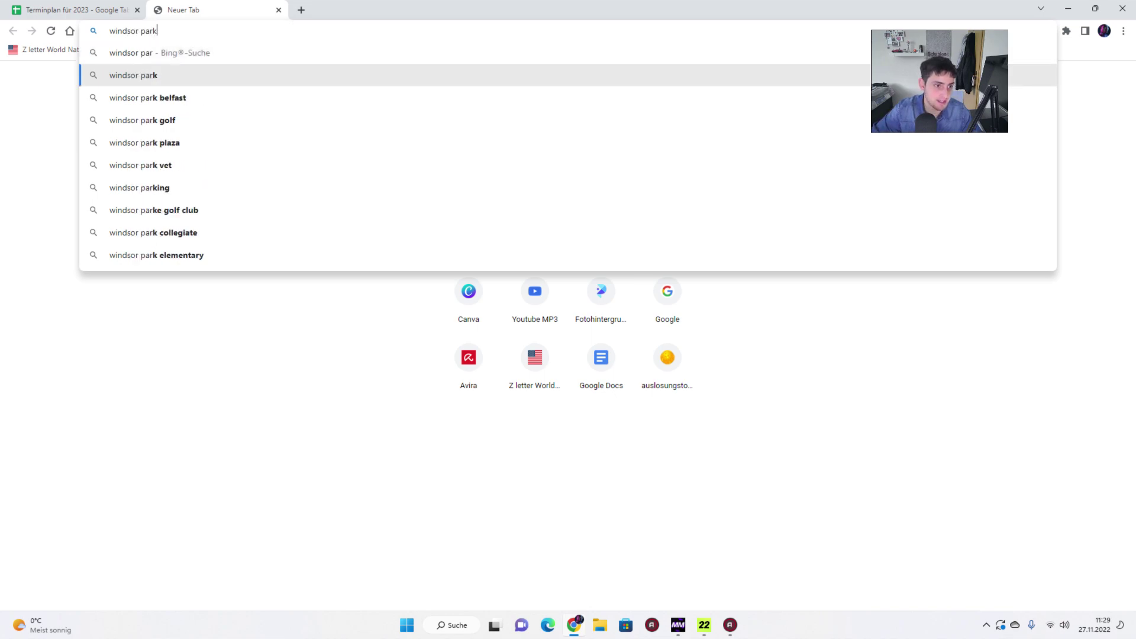
key(Return)
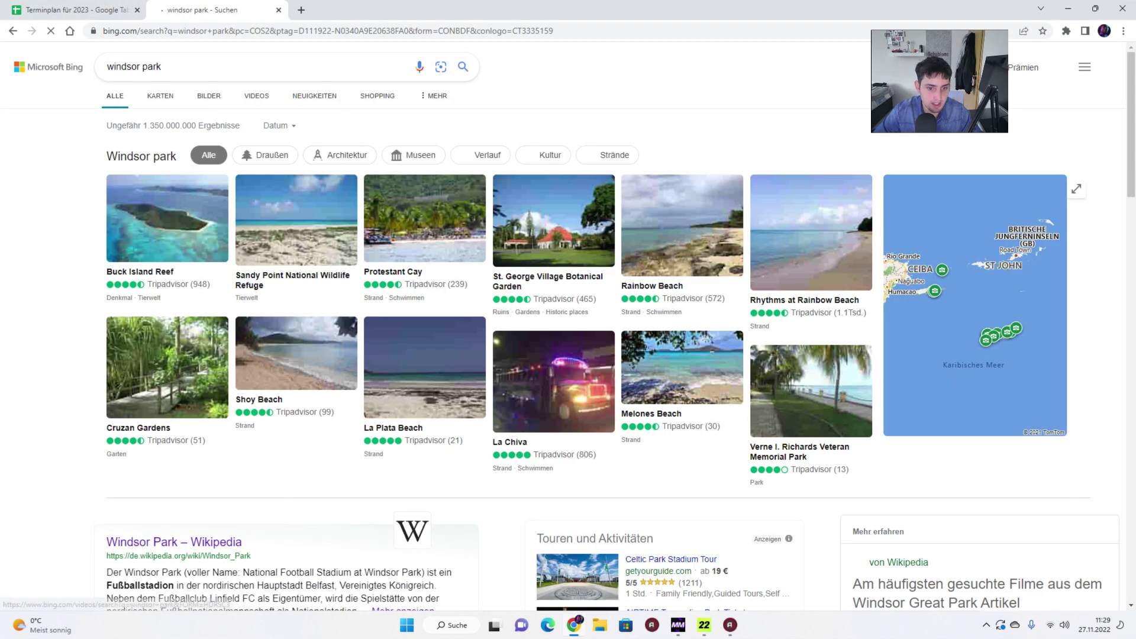
Step: Open the German Wikipedia article on Windsor Park from the search results and view its stadium gallery photo
scroll(178, 362, down, 3)
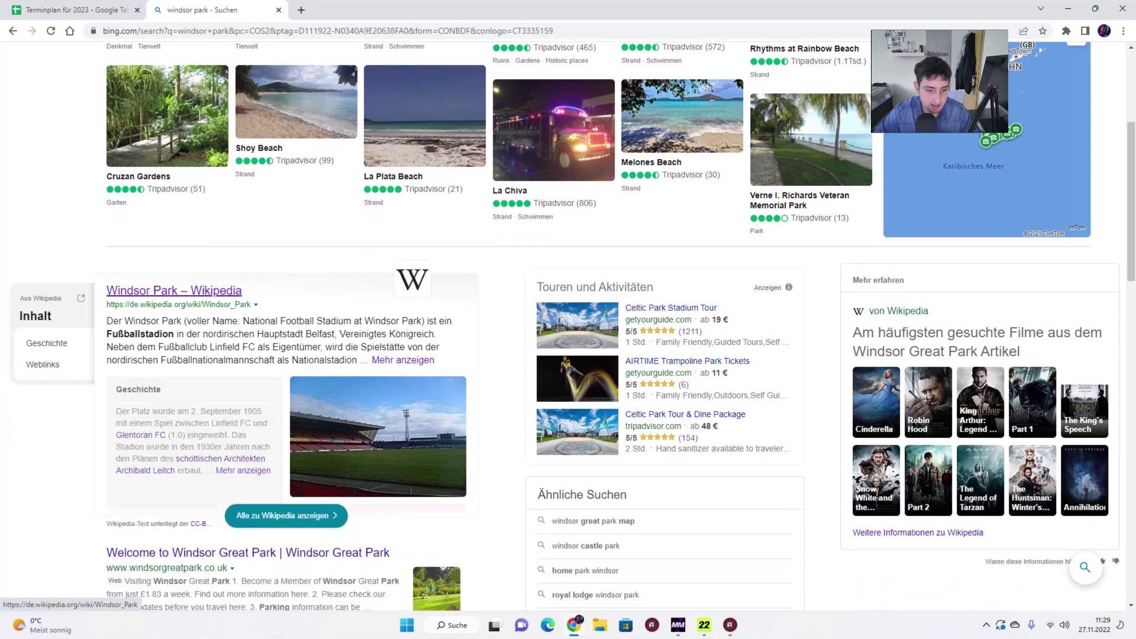
click(174, 360)
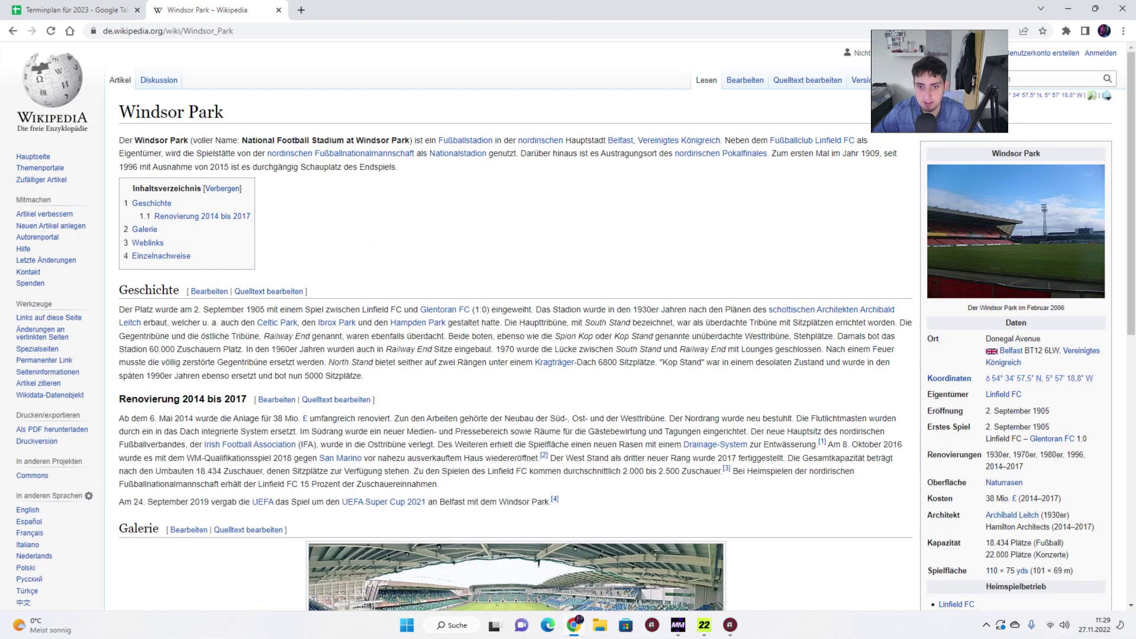
scroll(514, 355, down, 4)
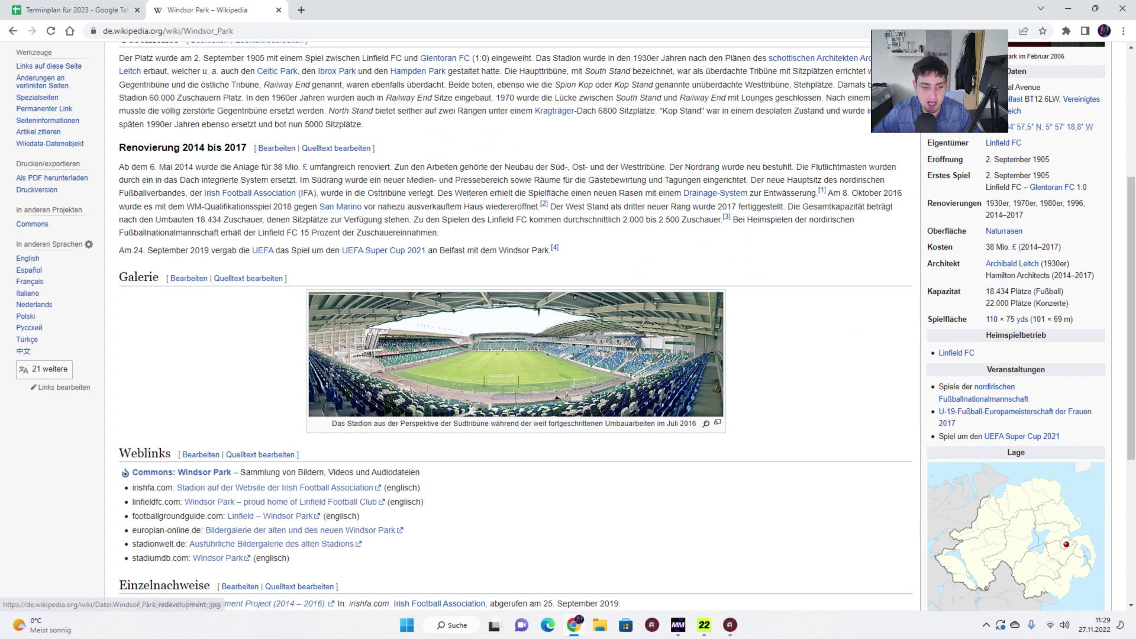
Step: Return to the Terminplan für 2023 spreadsheet and go through Glasgow's venues Celtic Park, Ibrox Park and Hampden Park
key(ctrl+Tab)
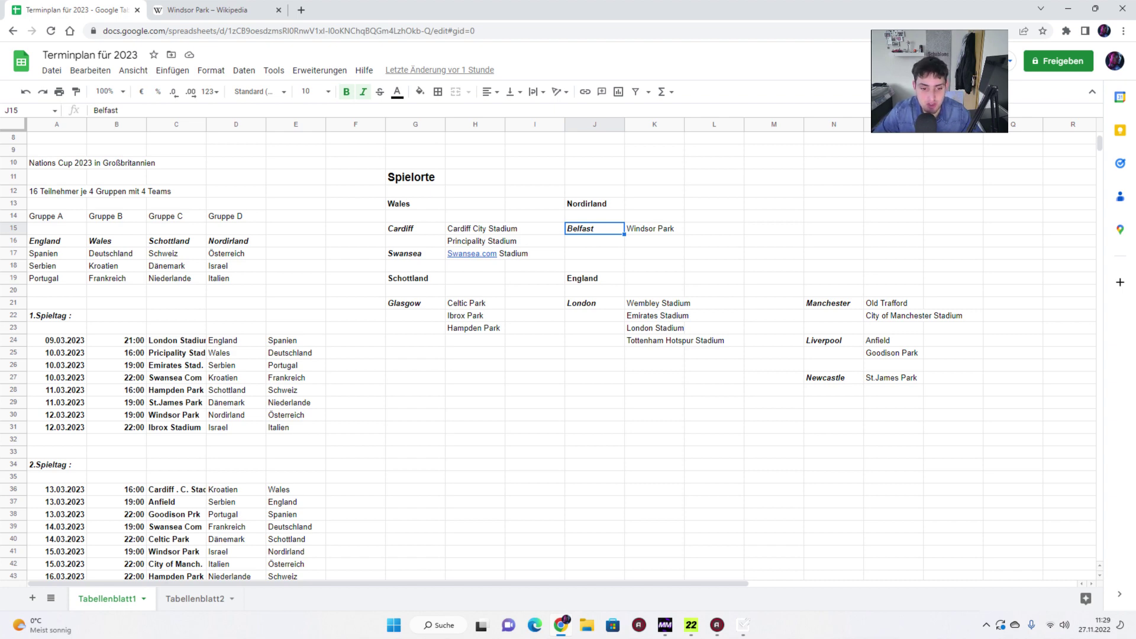
click(416, 315)
click(416, 303)
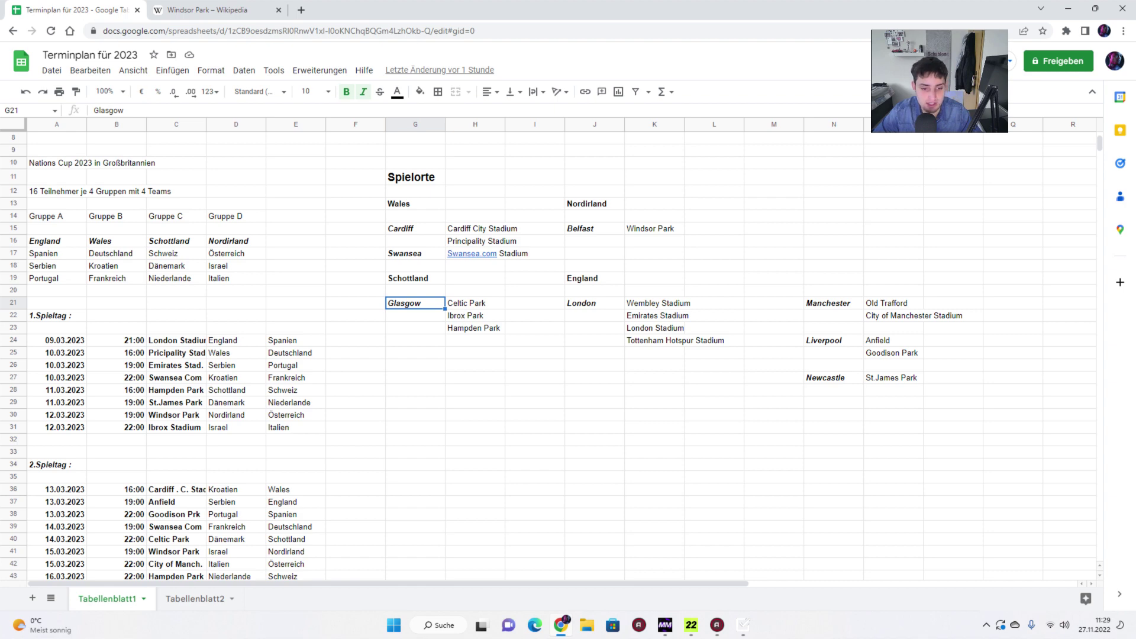
click(475, 303)
click(476, 315)
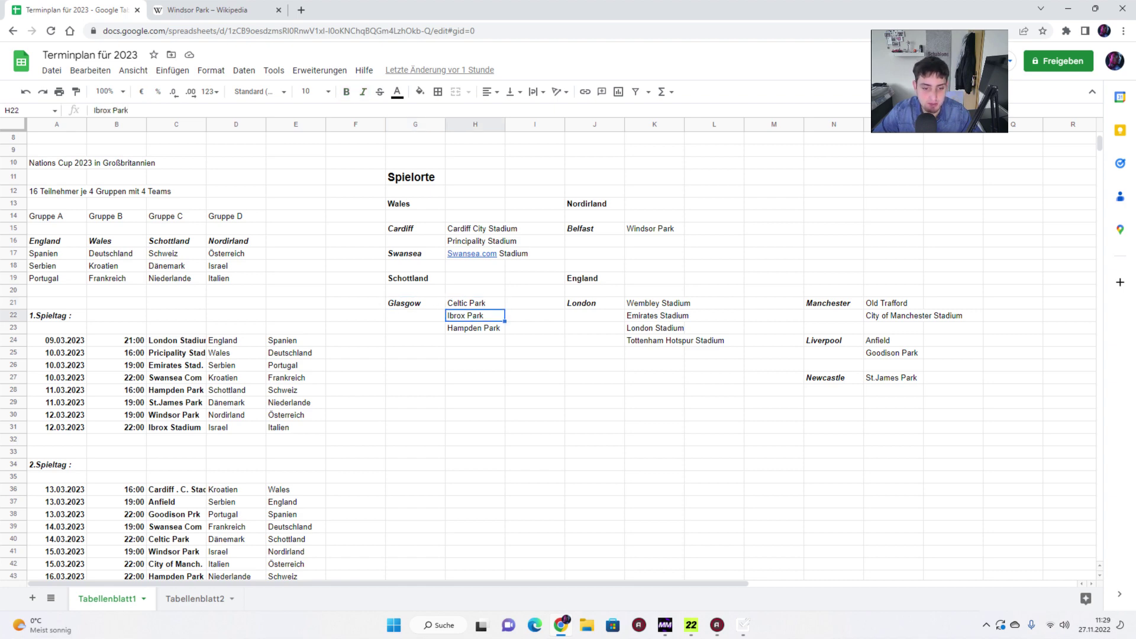
click(475, 328)
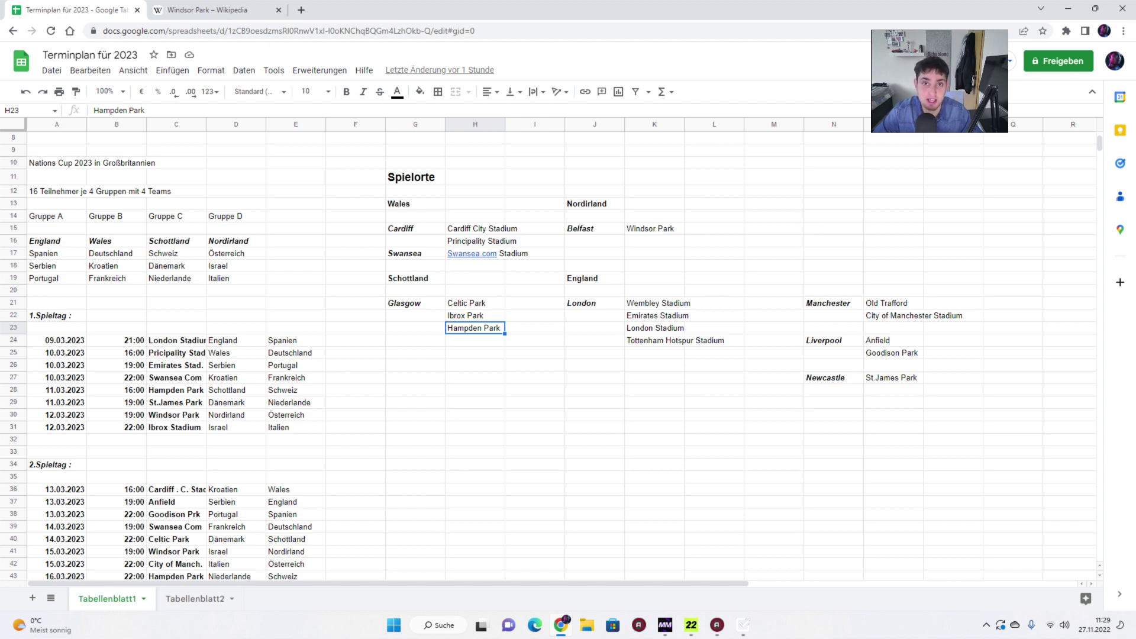
key(F1)
key(Down)
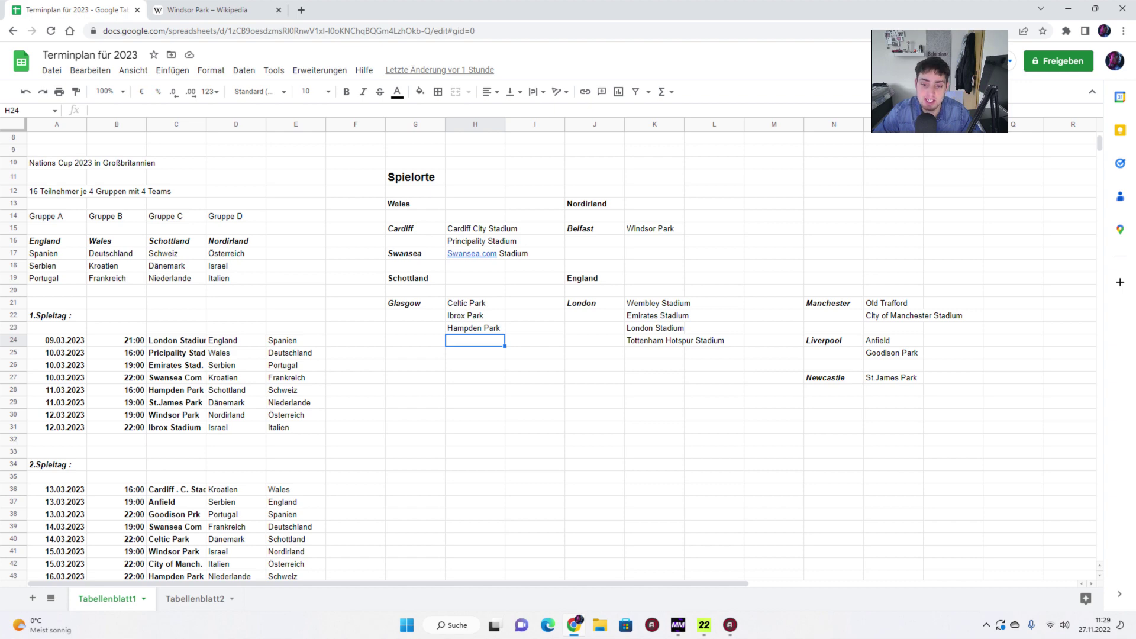
Step: Go through London's venues one by one: Wembley Stadium, Emirates Stadium, London Stadium and Tottenham Hotspur Stadium
click(683, 303)
click(687, 316)
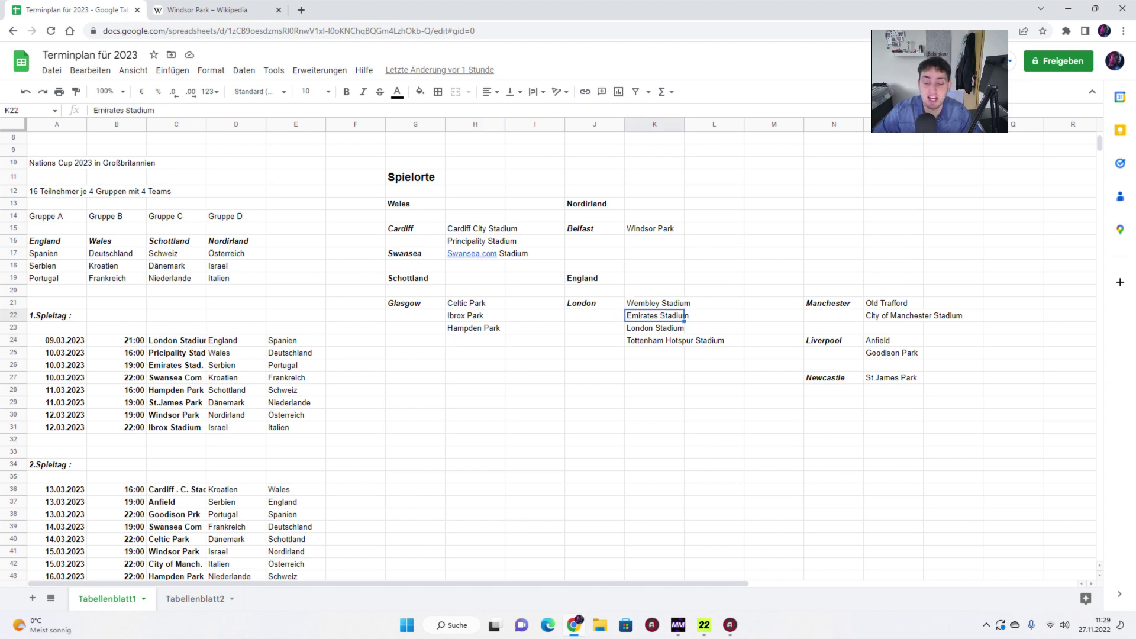
click(684, 329)
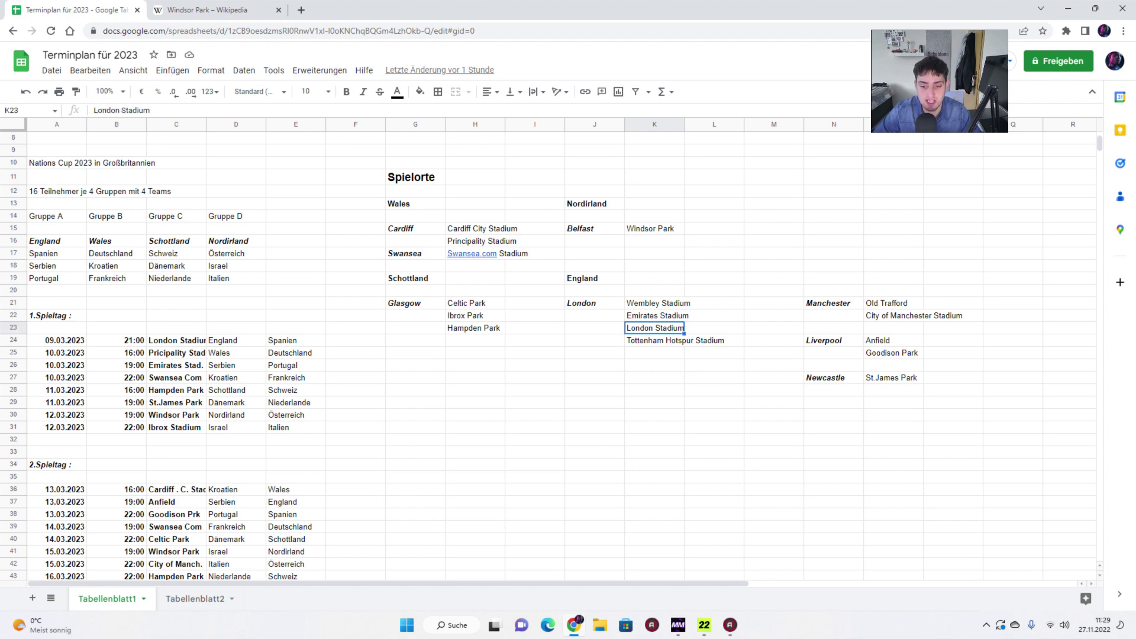
click(683, 341)
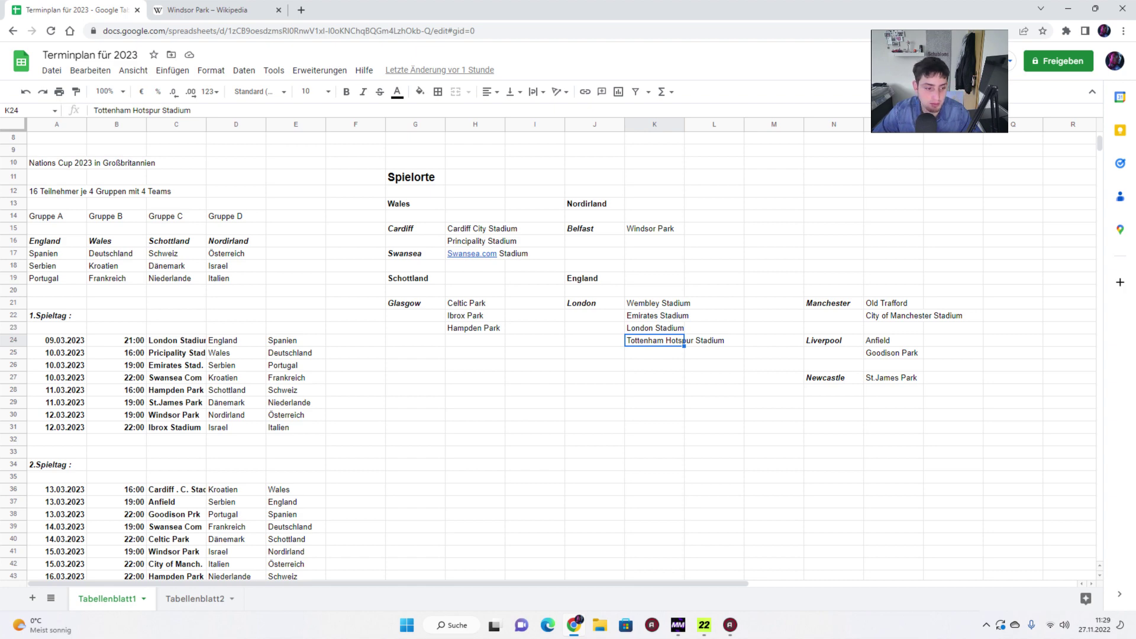
Step: Check the venues assigned to the matches from the first Spieltag to the final, and return to the Spielorte list
scroll(684, 341, down, 2)
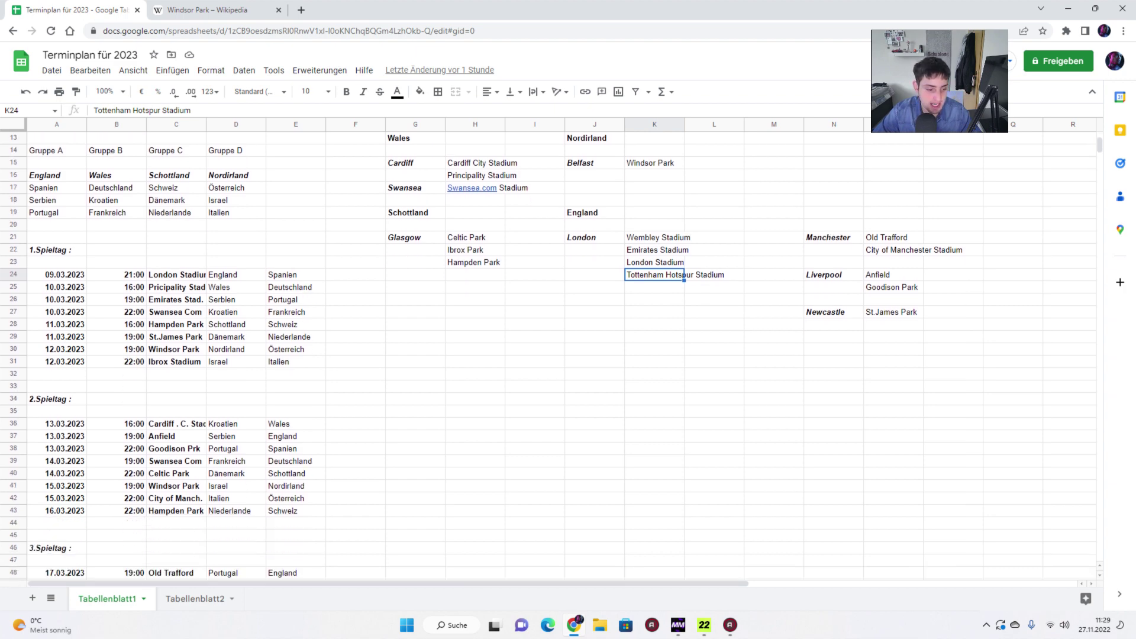
scroll(482, 355, down, 3)
scroll(483, 355, down, 1)
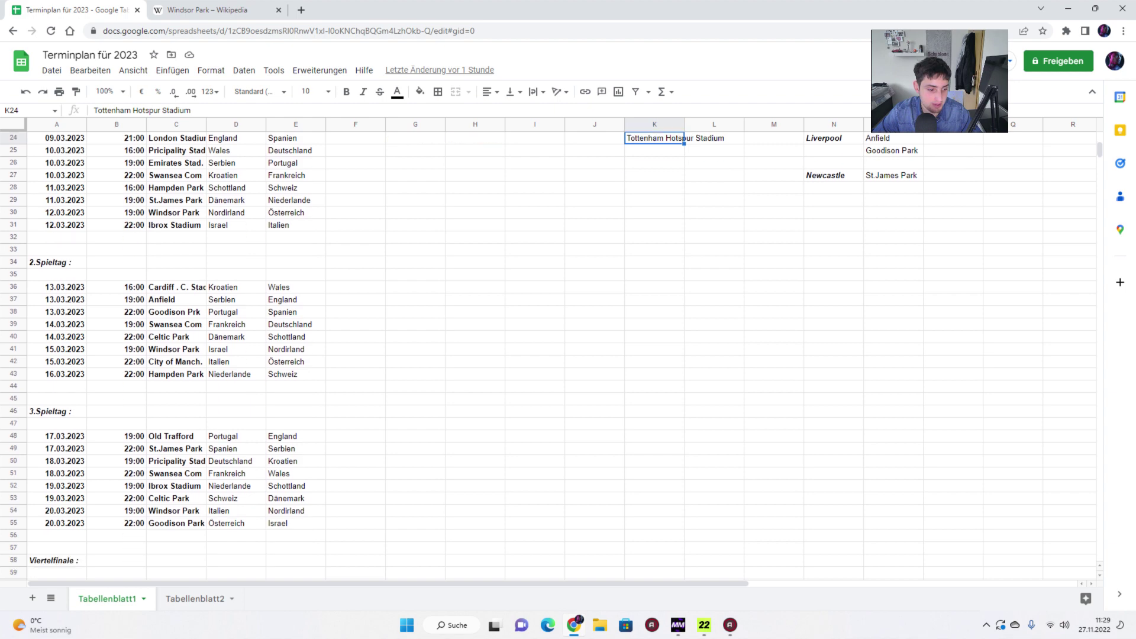
scroll(684, 137, down, 4)
scroll(482, 355, down, 4)
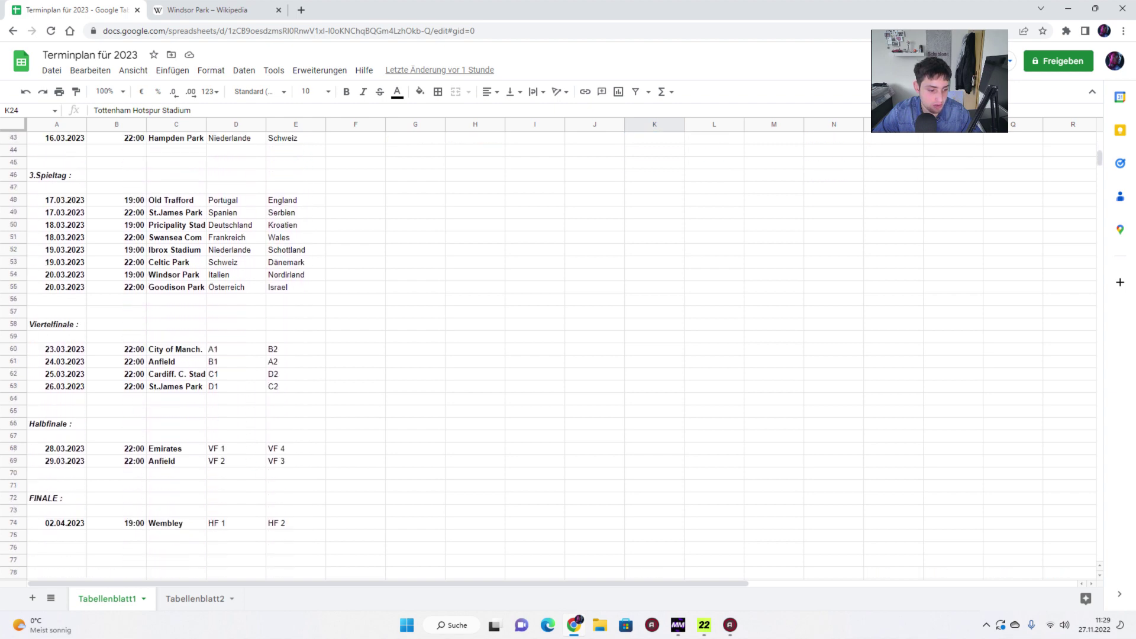
scroll(482, 355, up, 4)
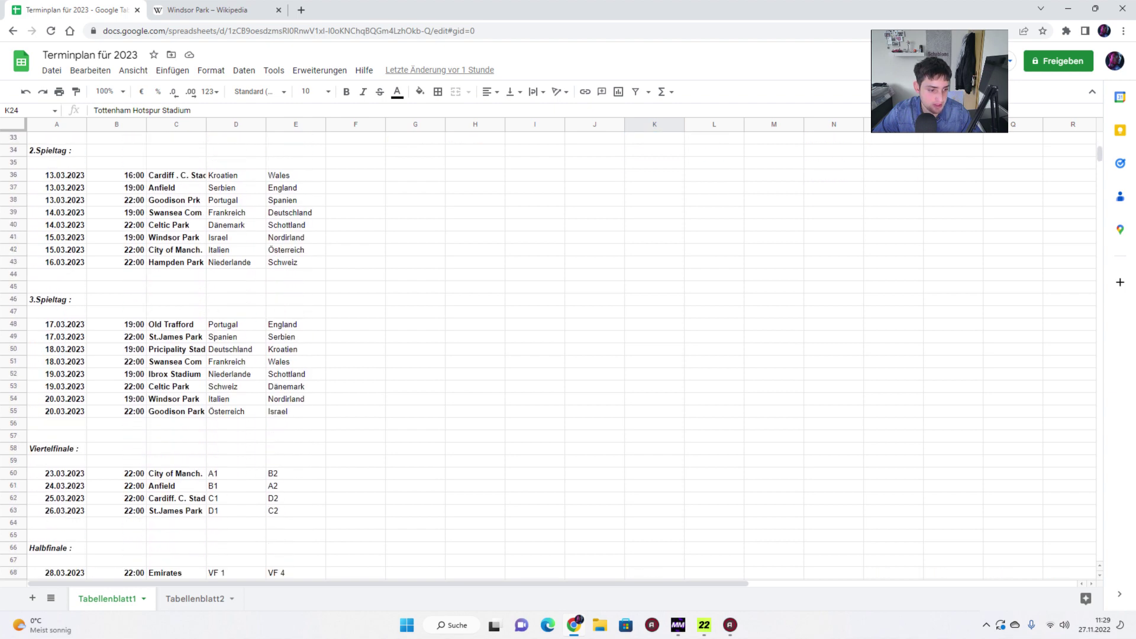
scroll(482, 355, up, 1)
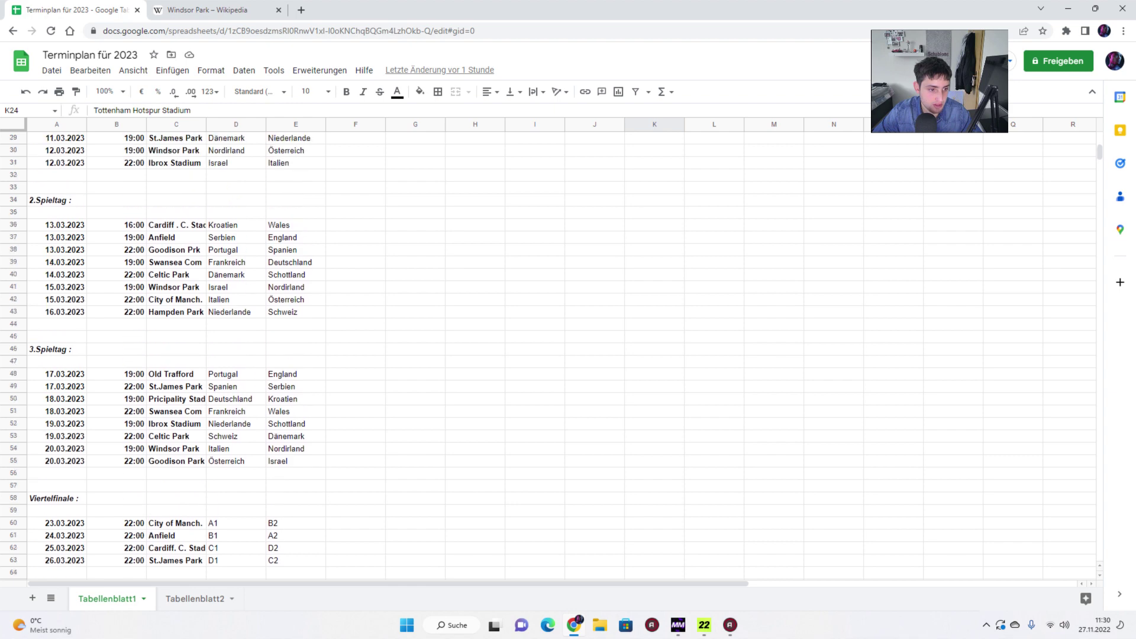
scroll(482, 355, up, 3)
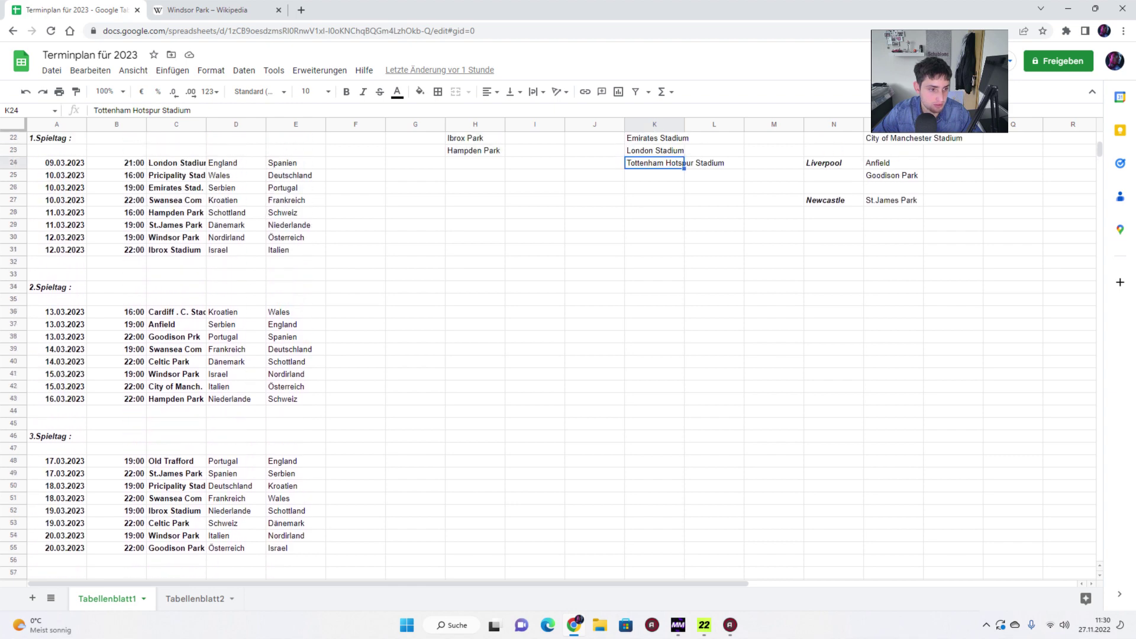
scroll(482, 355, up, 3)
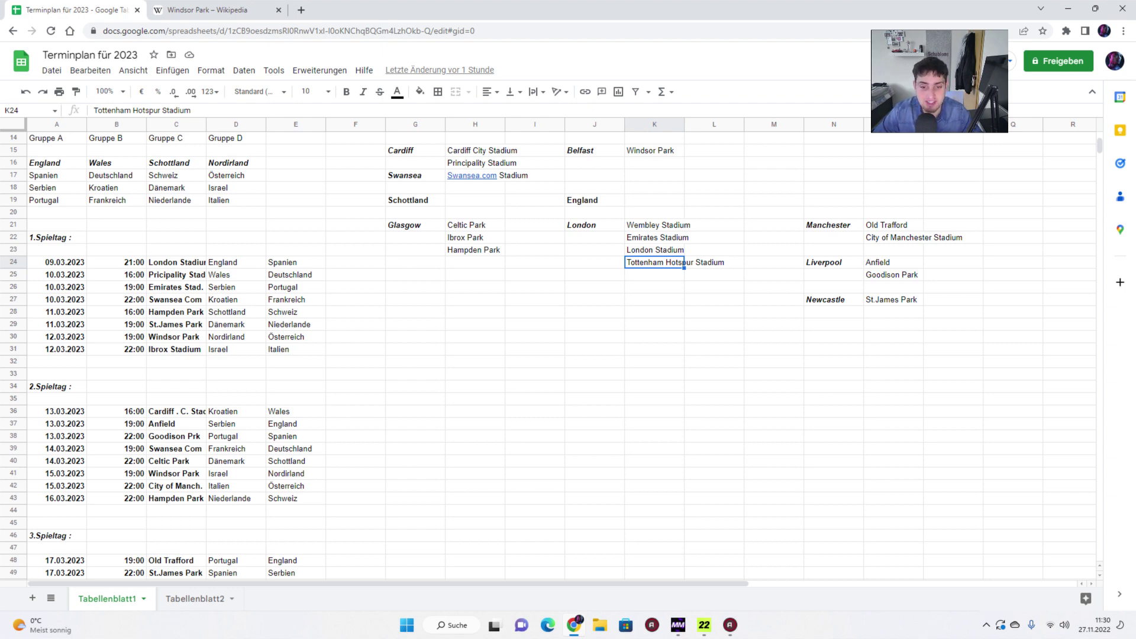
Step: Go through the remaining English venues in Manchester, Liverpool and Newcastle, including Old Trafford, City of Manchester Stadium, Anfield and Goodison Park
click(685, 262)
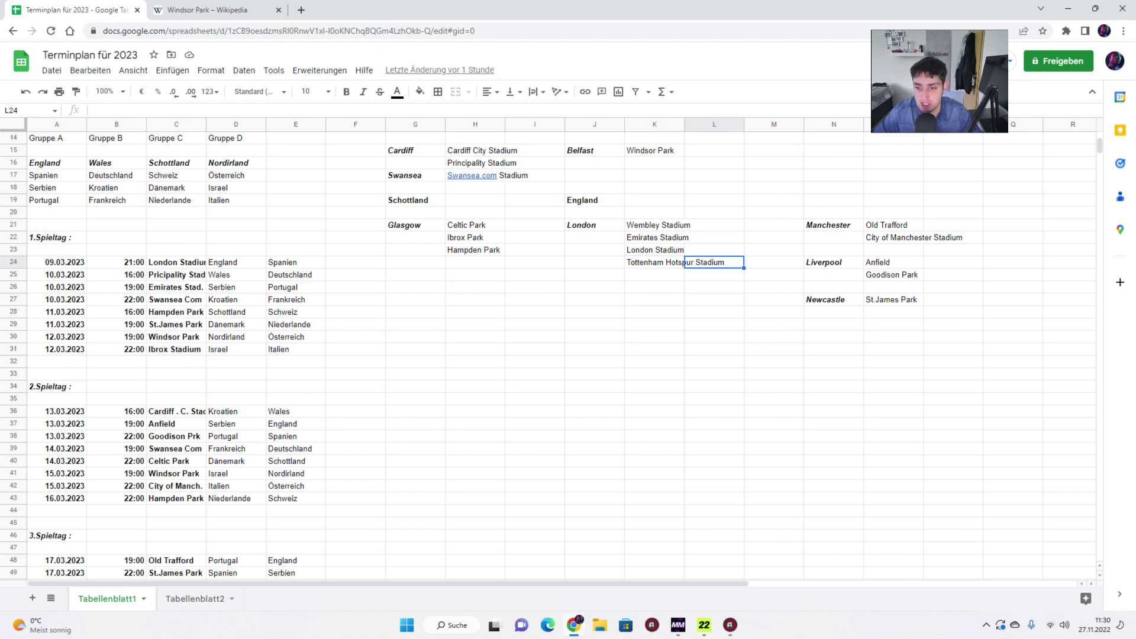
click(829, 224)
key(Right)
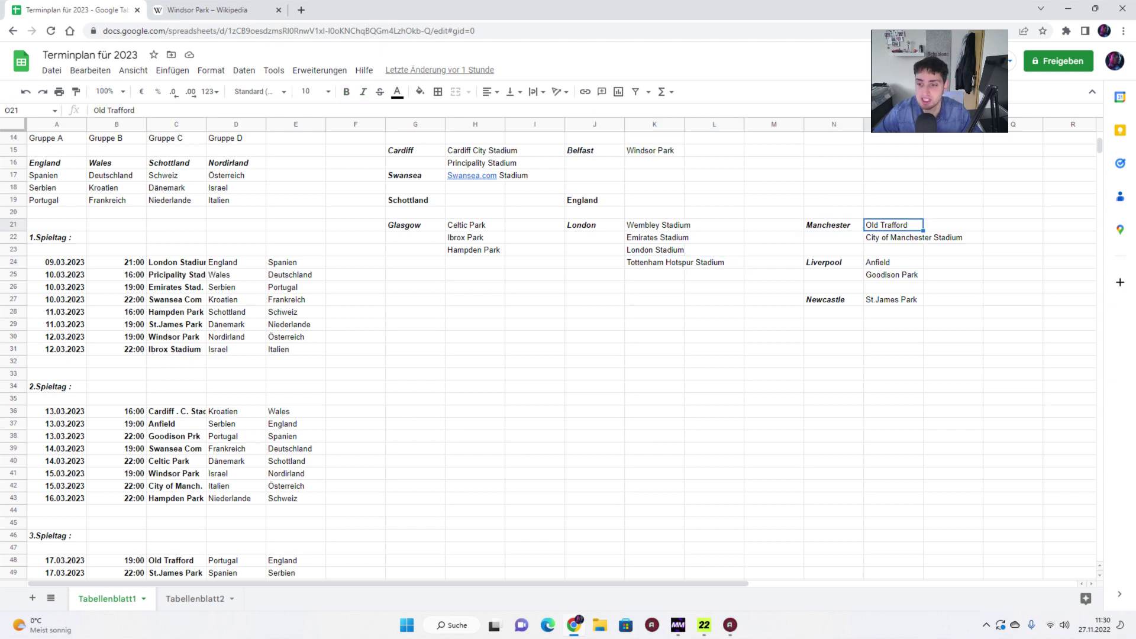
click(921, 238)
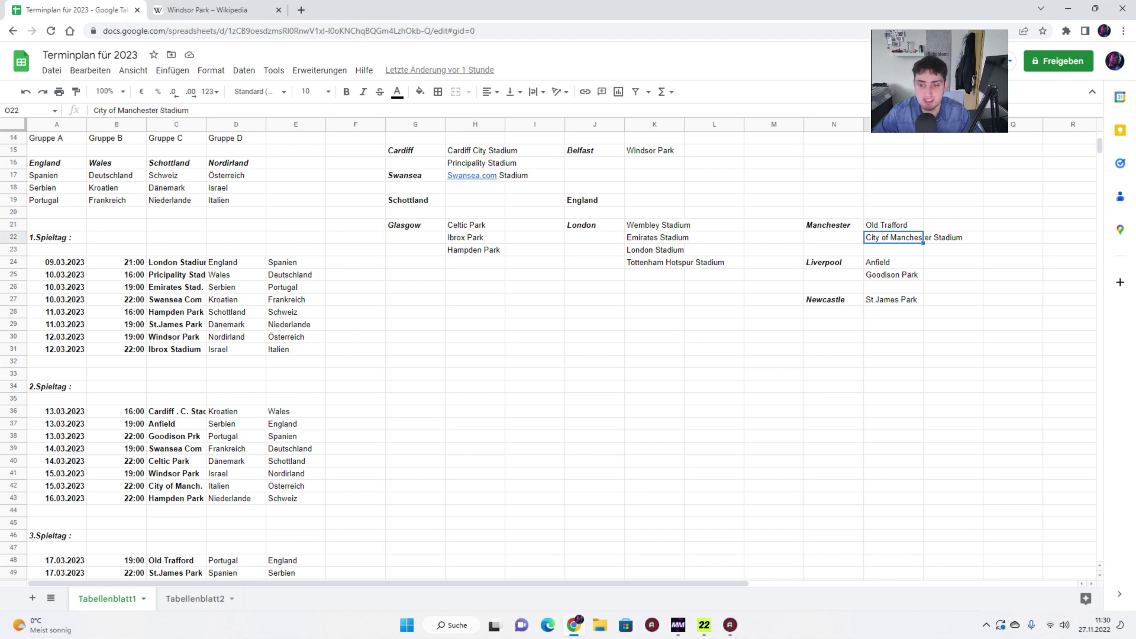
click(921, 262)
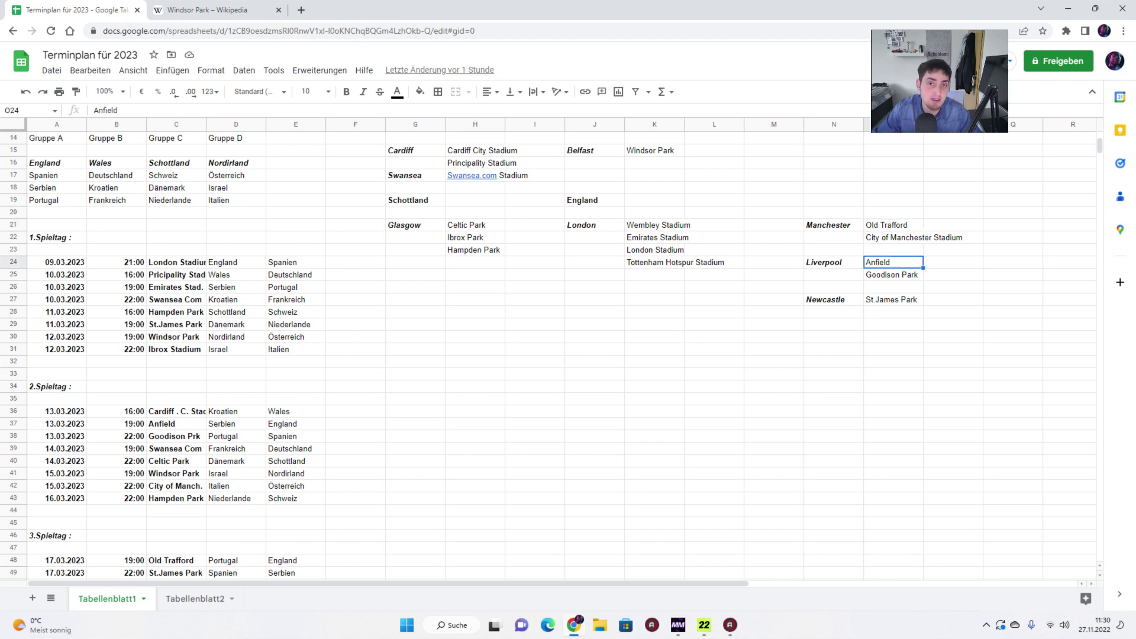
click(921, 275)
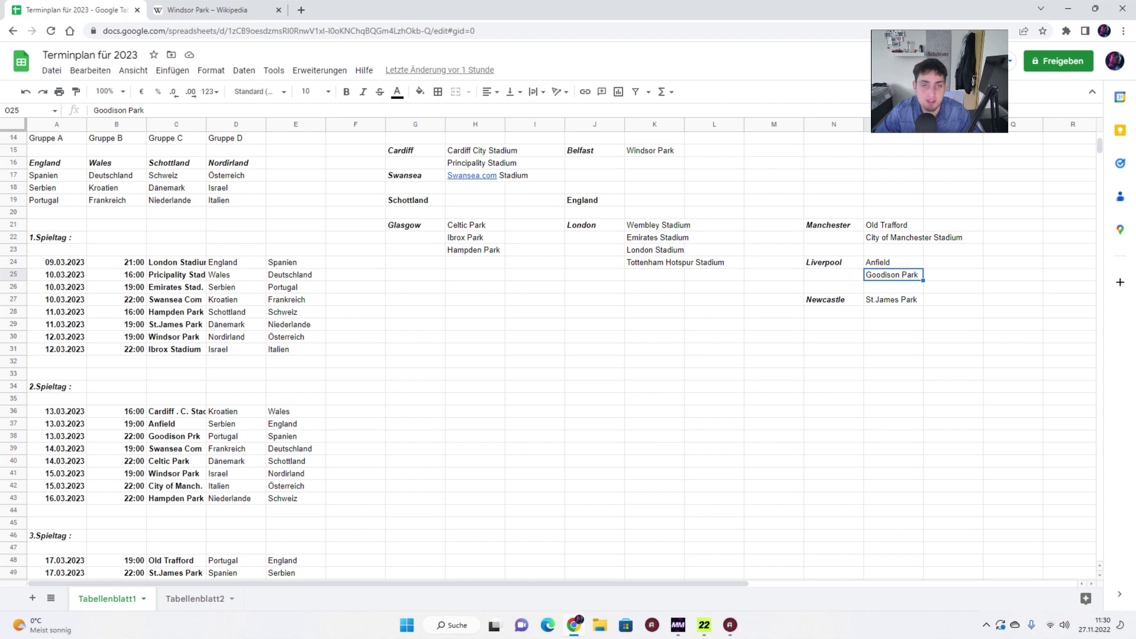
click(833, 287)
click(833, 299)
click(893, 312)
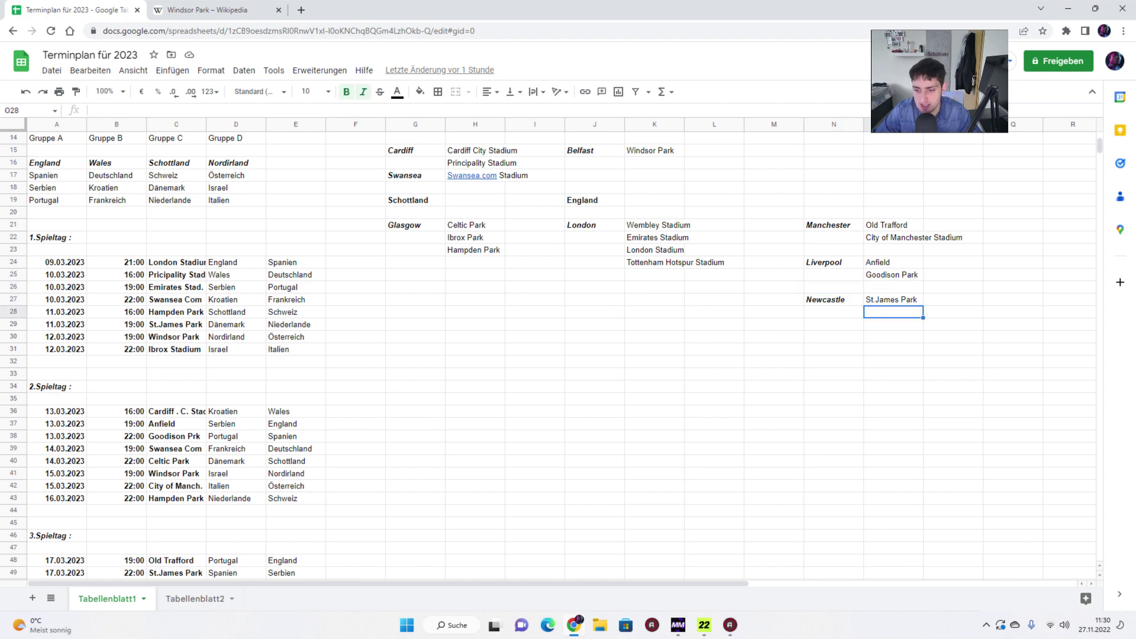
Step: Review the season overview, the Nations Cup groups and the three group-stage matchdays alongside the complete Spielorte list
scroll(482, 355, down, 3)
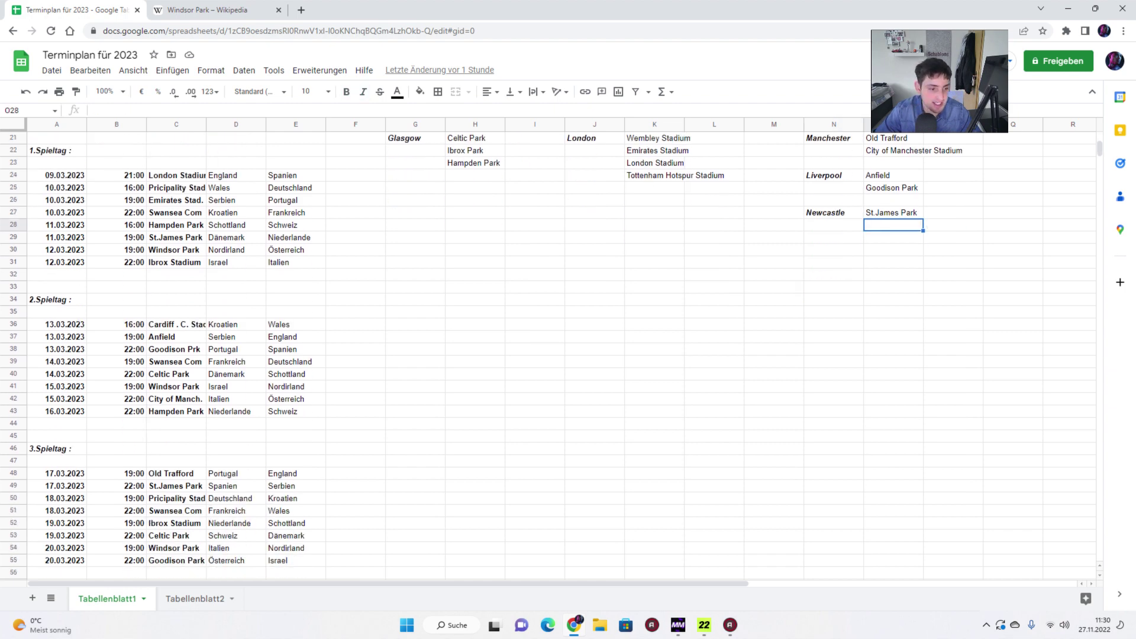
scroll(482, 355, up, 4)
scroll(544, 355, up, 2)
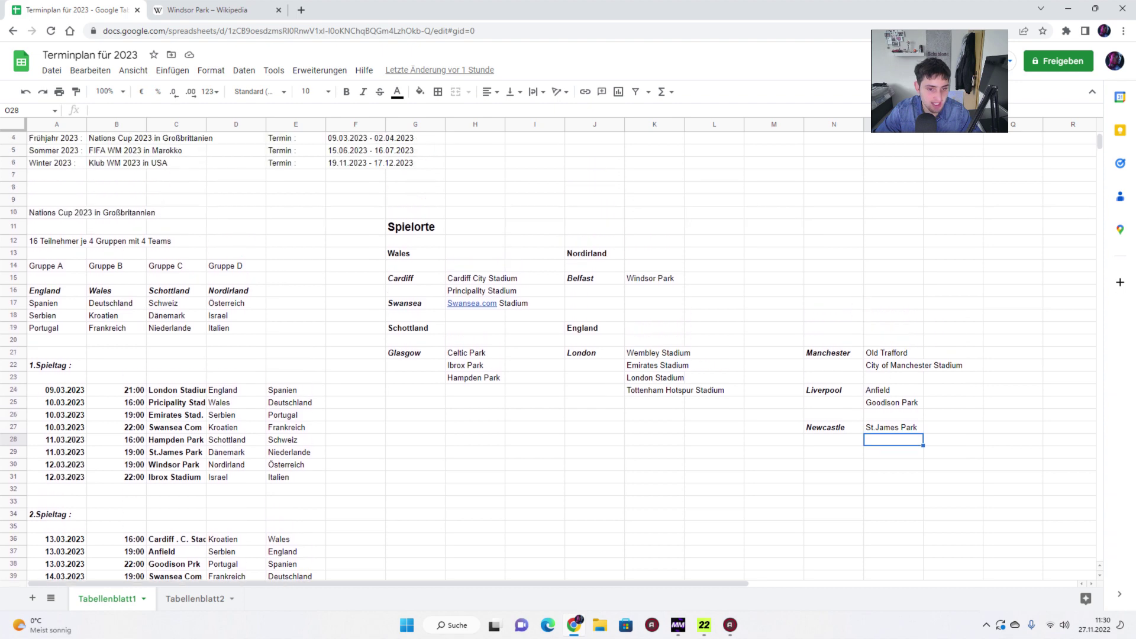
scroll(545, 357, up, 1)
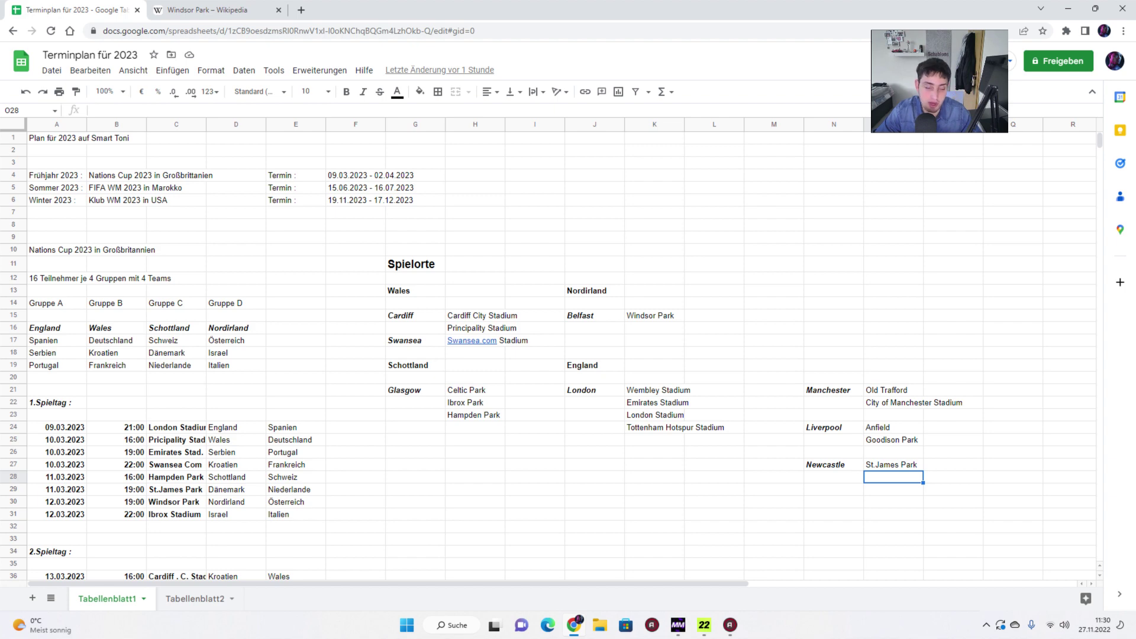
scroll(547, 355, down, 8)
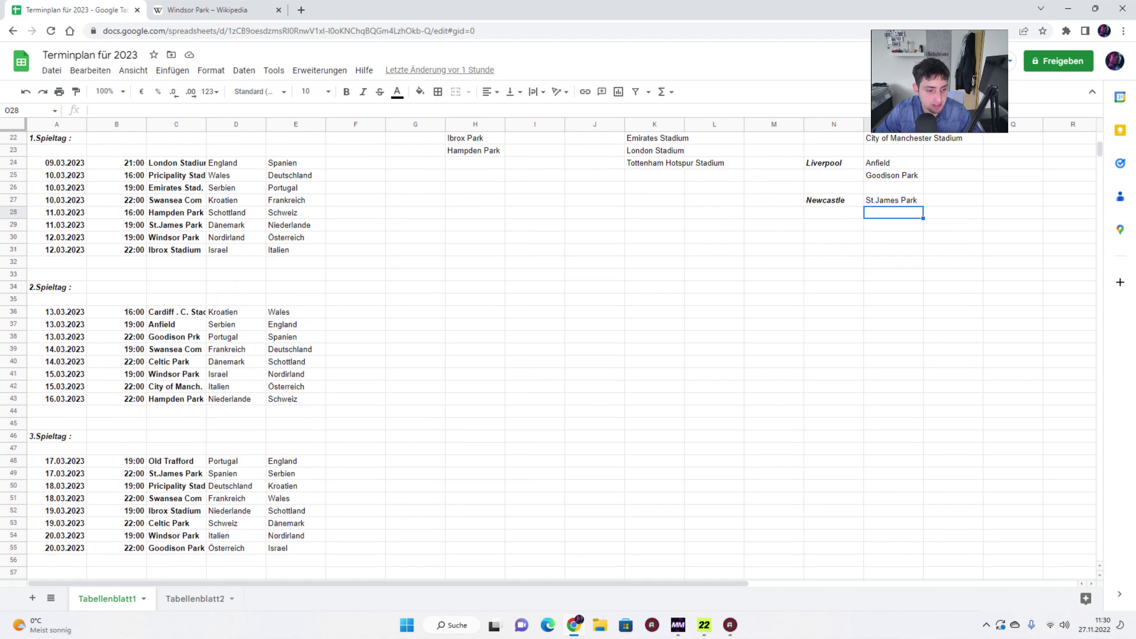
scroll(547, 355, up, 3)
scroll(547, 355, up, 4)
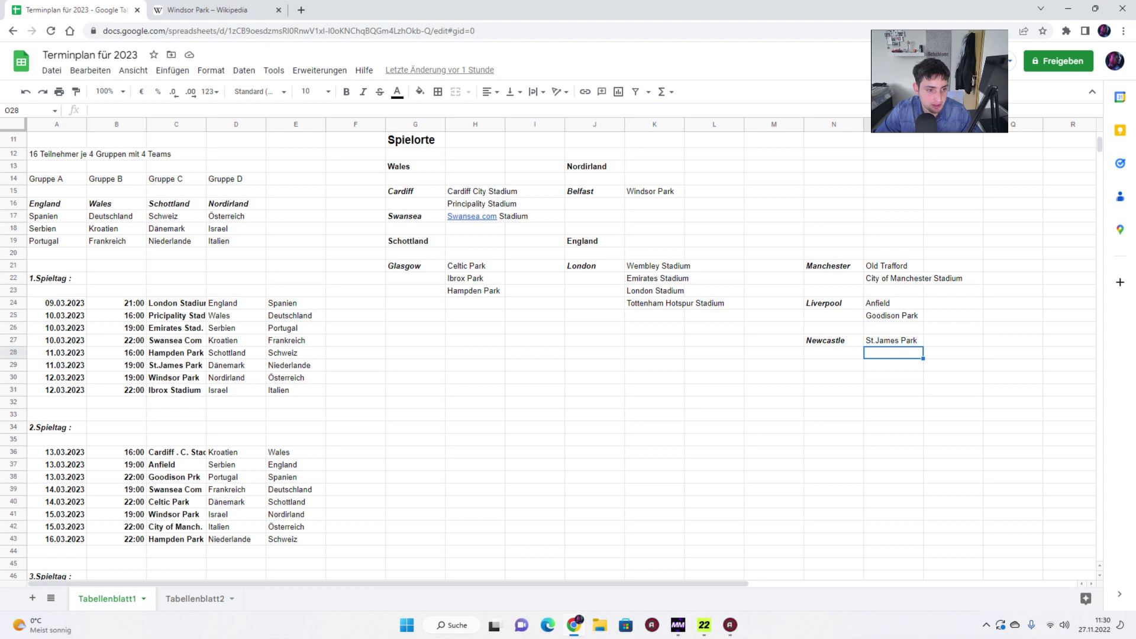
scroll(547, 355, down, 1)
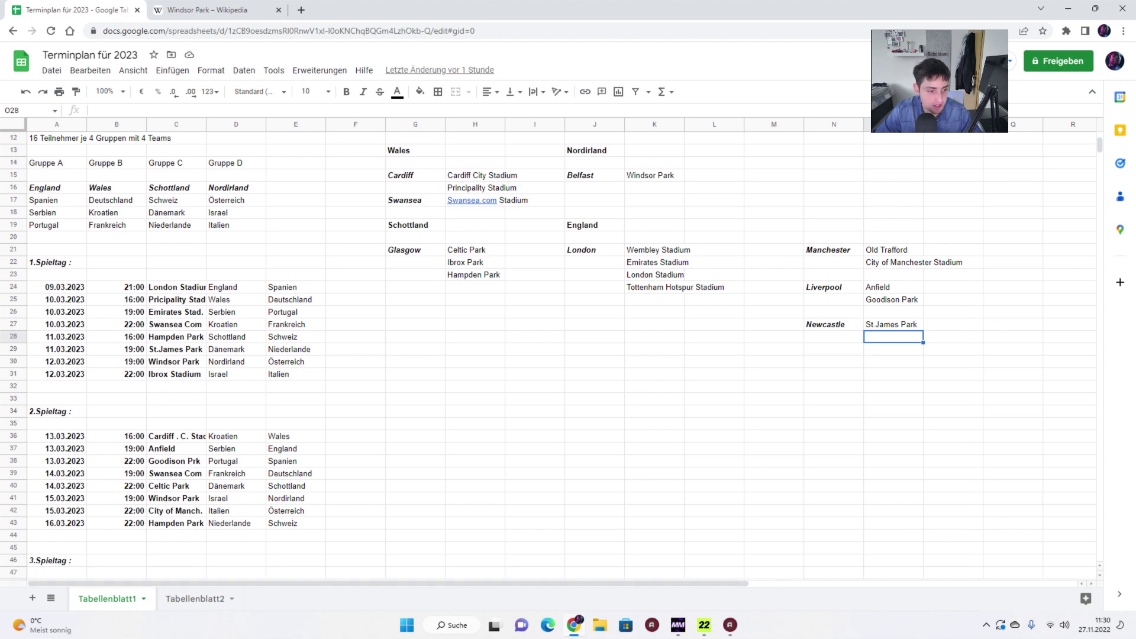
Step: Review the remaining Nations Cup rounds through the Finale, plus the groups, Spielorte, pots and first Spieltag of FIFA WM 2023 in Marokko
scroll(548, 355, down, 4)
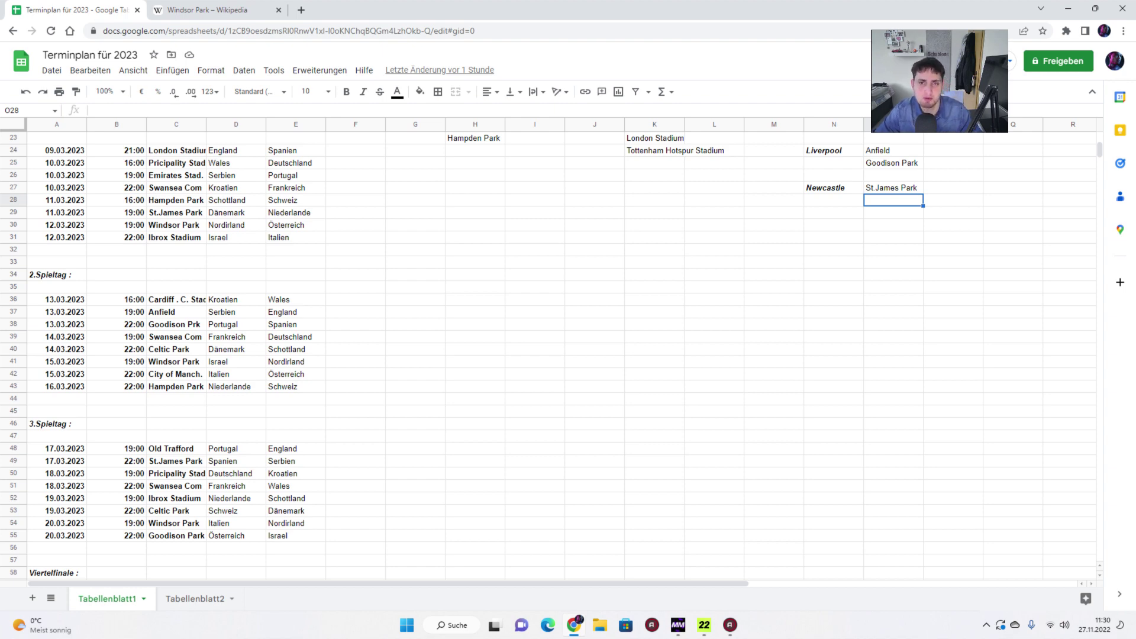
scroll(548, 355, down, 2)
scroll(547, 355, down, 3)
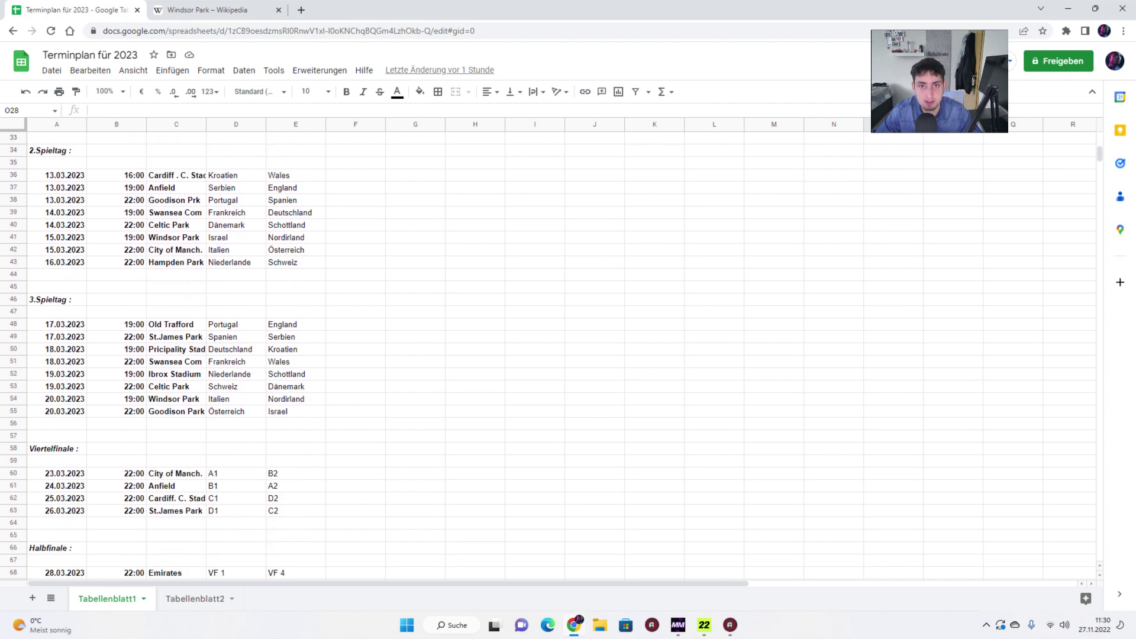
scroll(547, 355, down, 10)
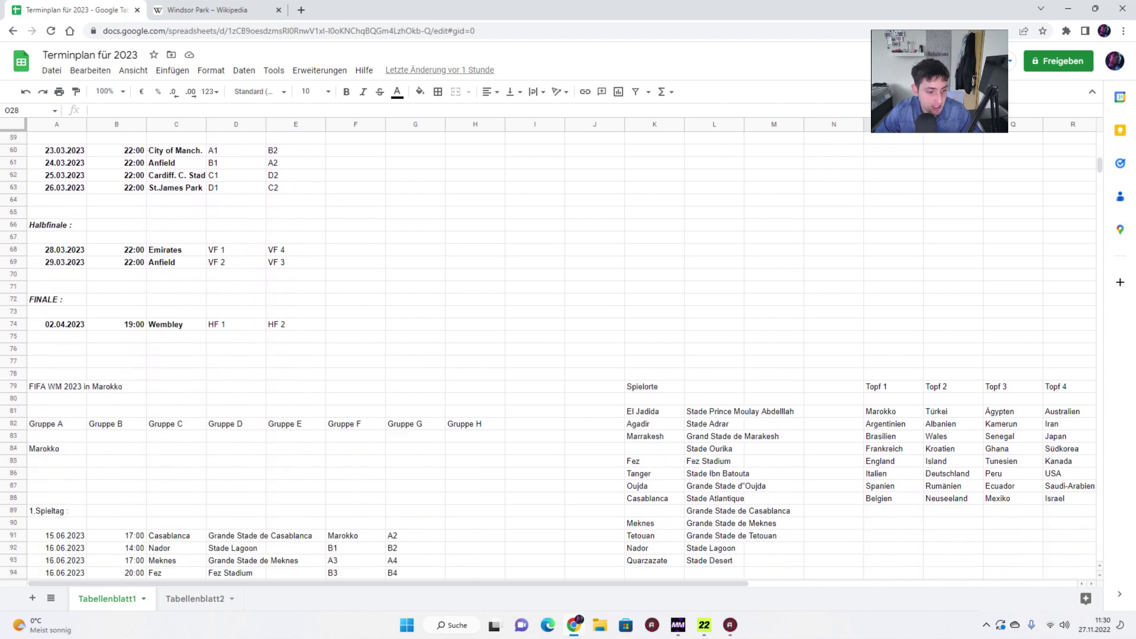
scroll(551, 356, down, 1)
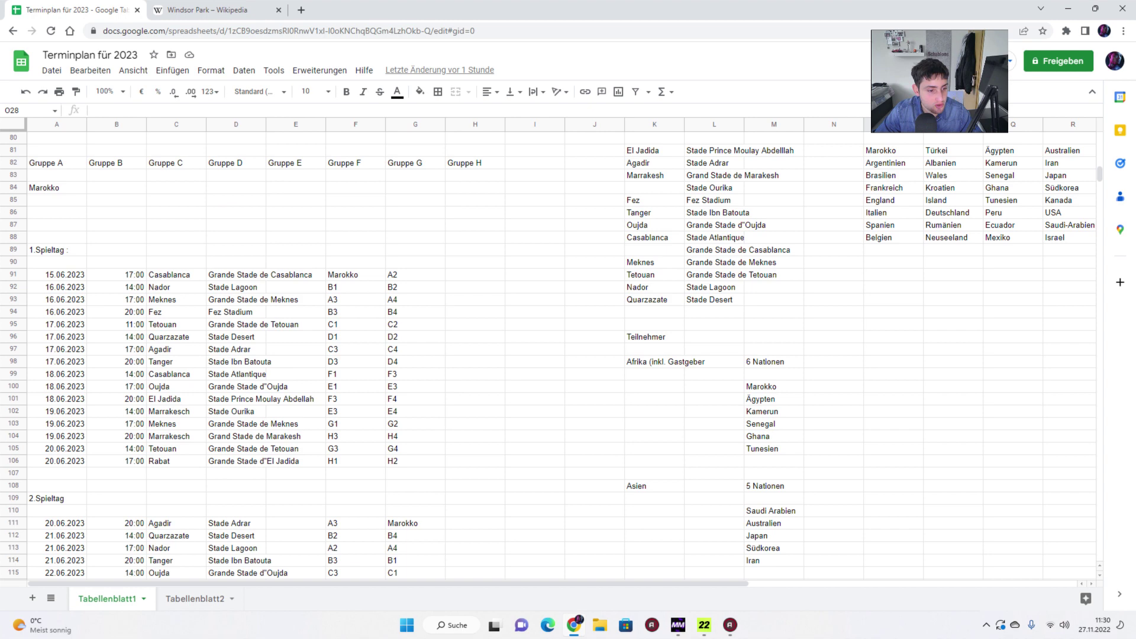
scroll(551, 356, down, 1)
scroll(551, 356, up, 3)
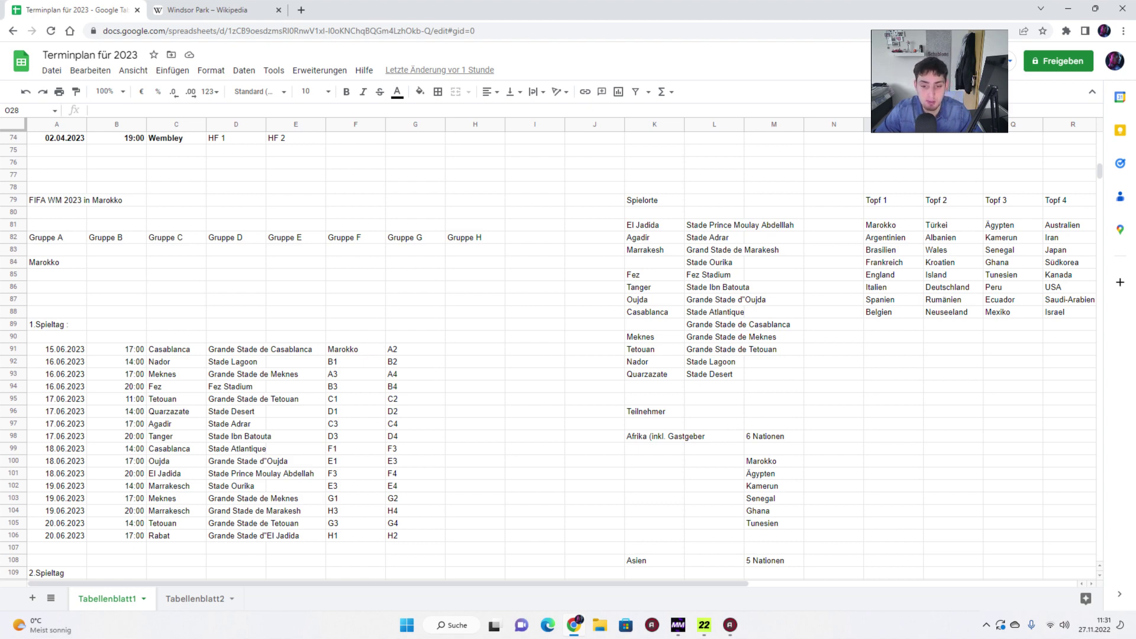
scroll(550, 355, down, 3)
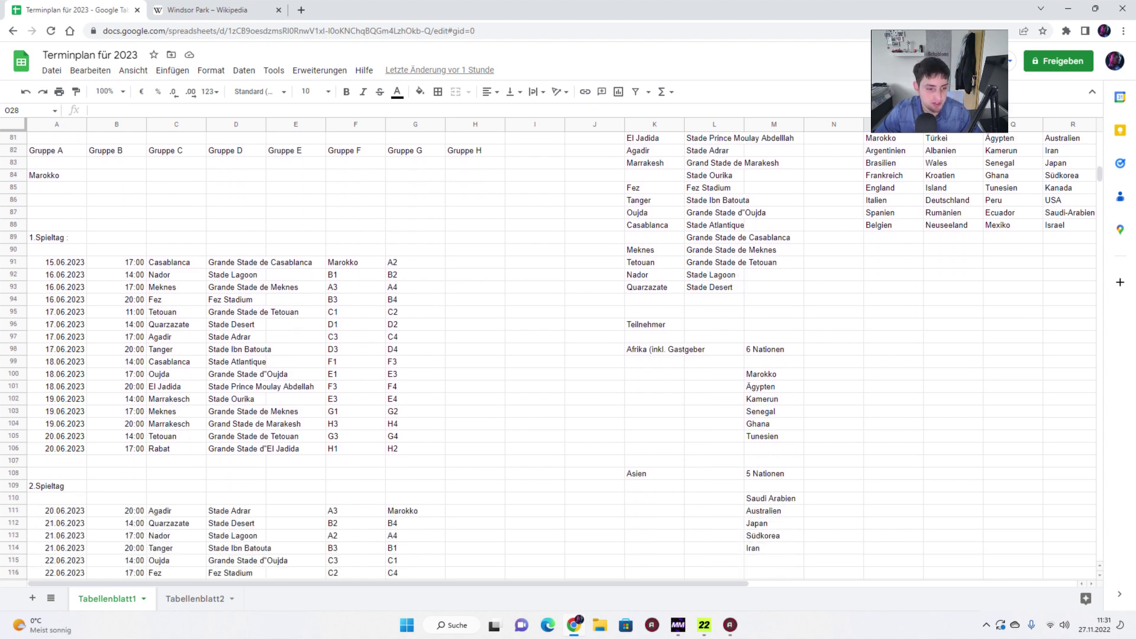
scroll(551, 355, up, 3)
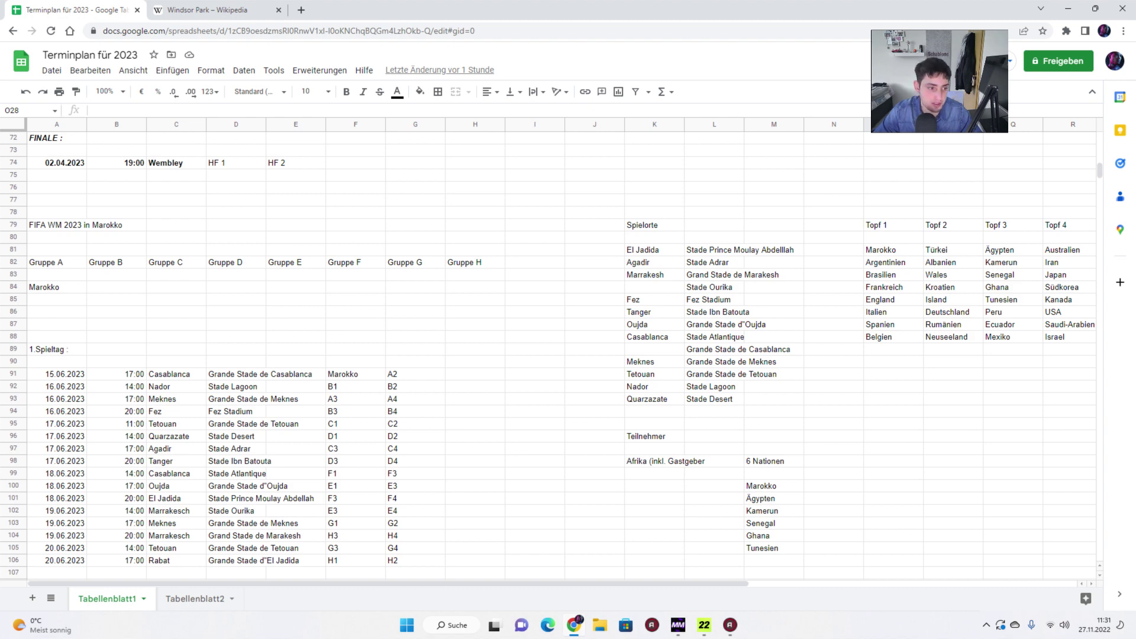
scroll(551, 355, down, 1)
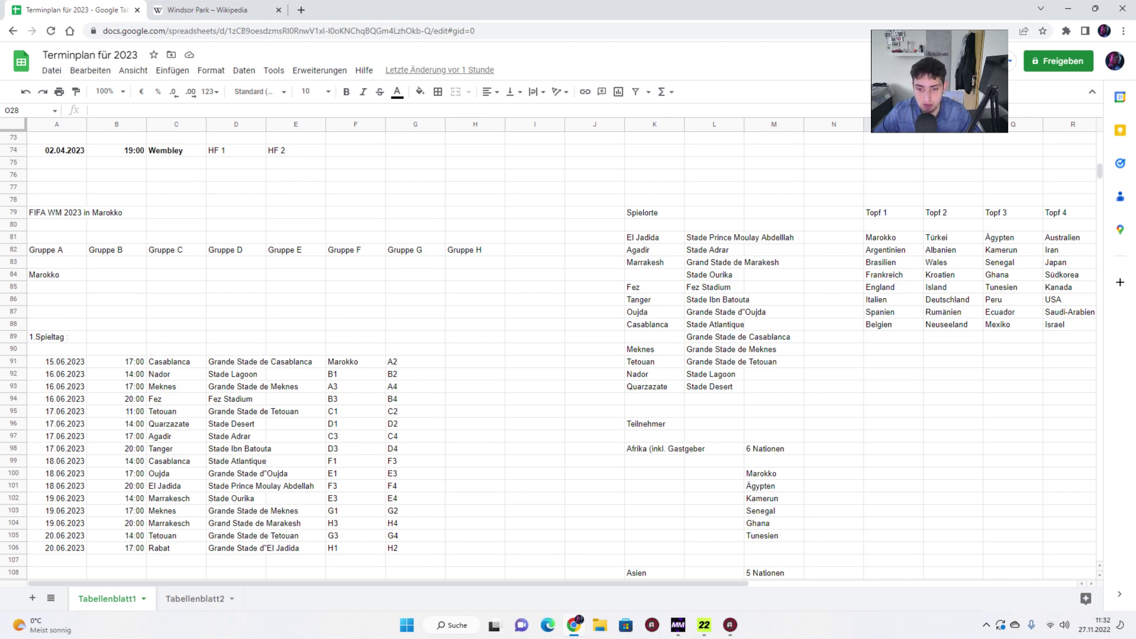
Step: Add Rabat with the stadium Grande Stade d"El Jadida to the Marokko Spielorte list, directly below Quarzazate
scroll(551, 355, down, 3)
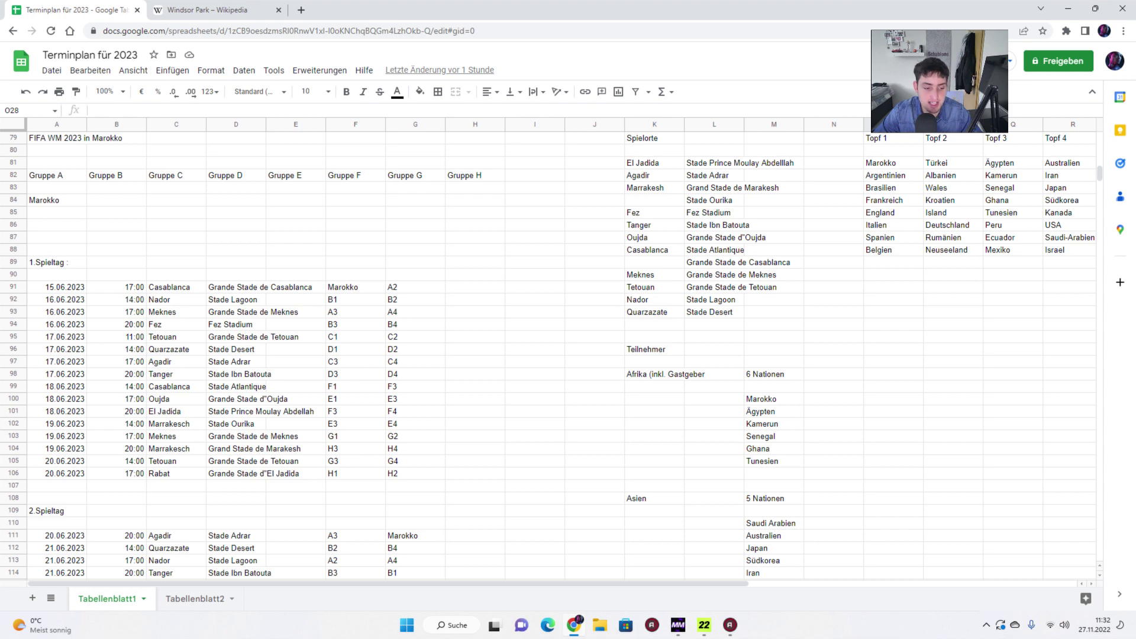
click(654, 324)
text(Rabat)
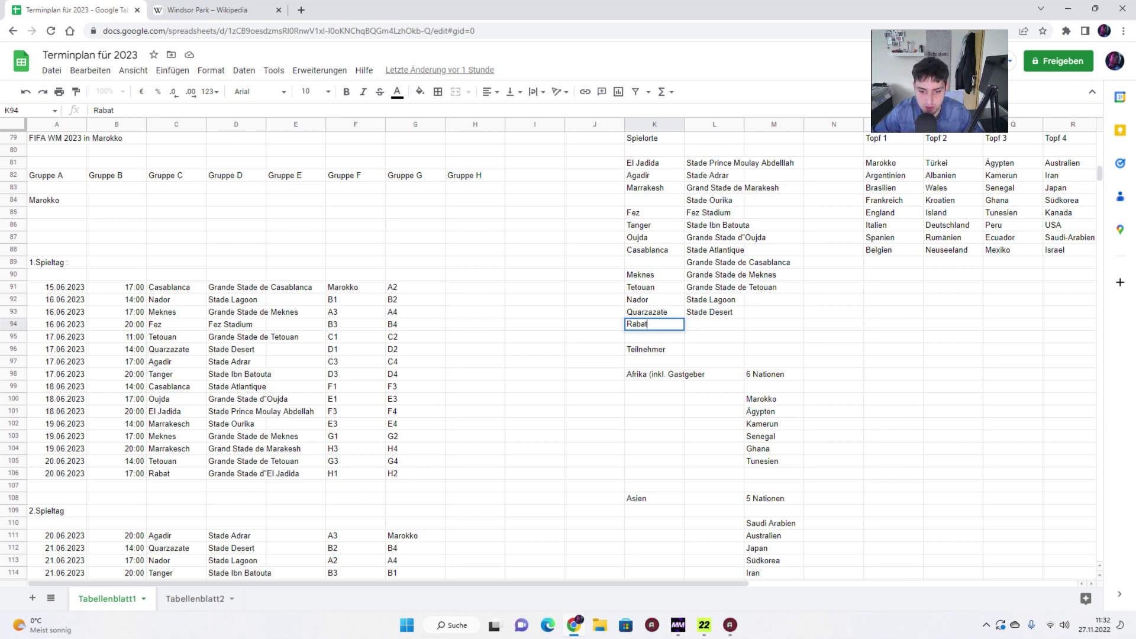
key(Tab)
text(G)
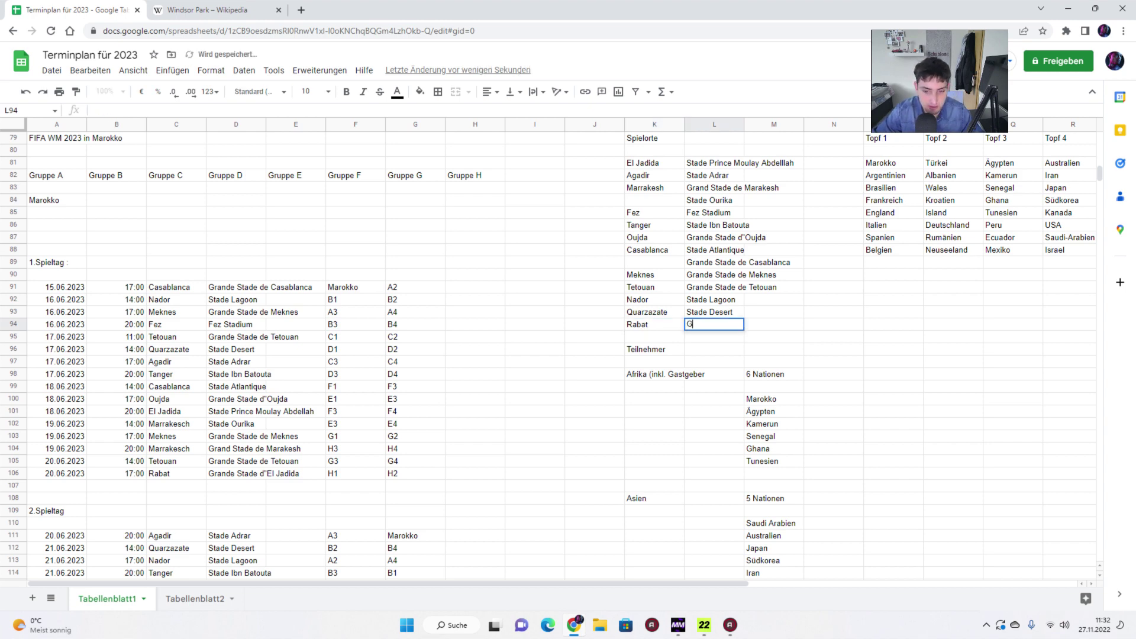
text(rande St)
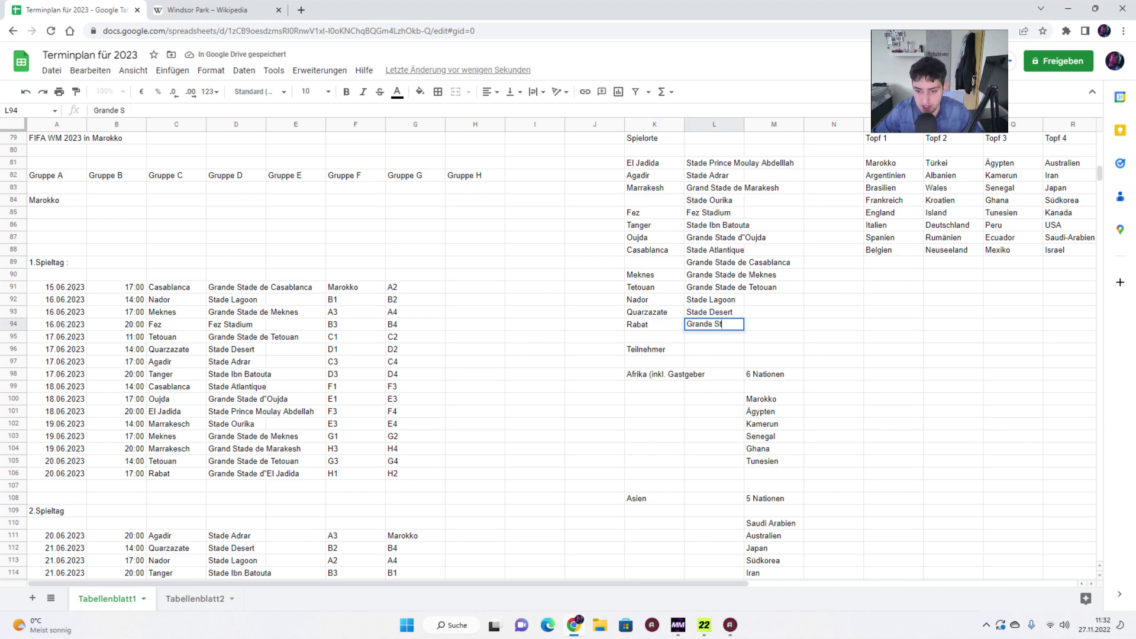
text(ade d)
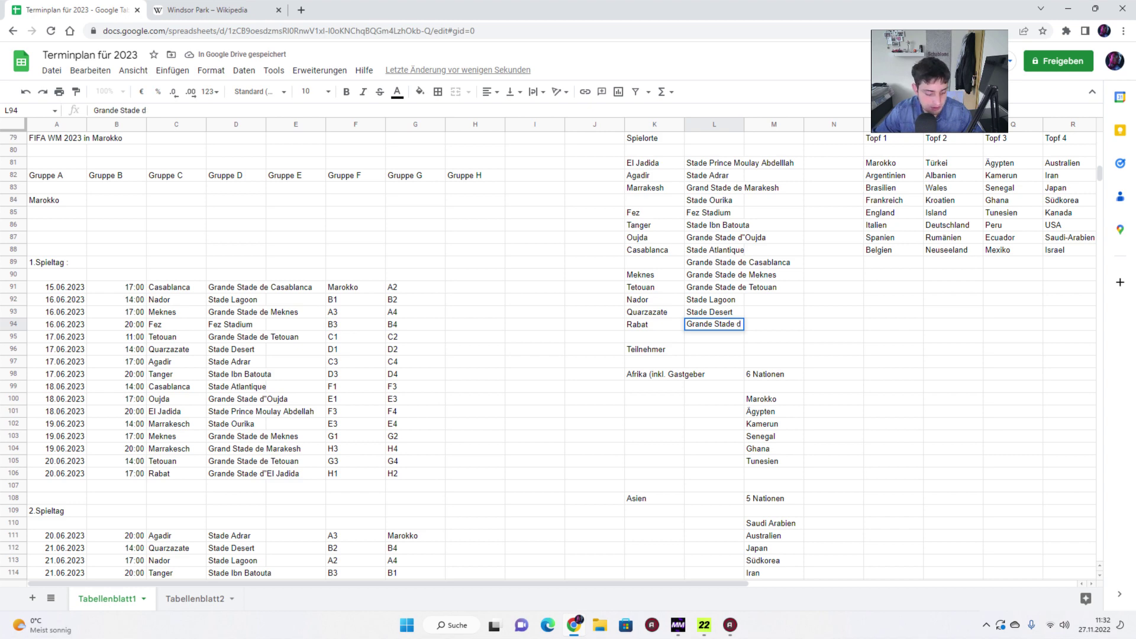
text("E)
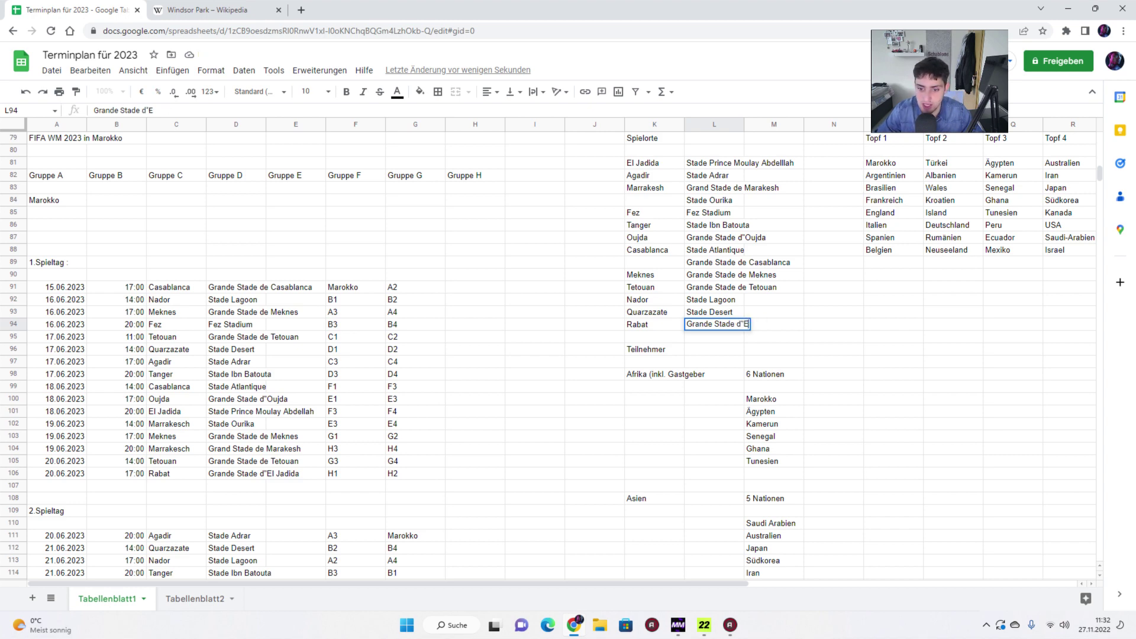
text(l Jadida)
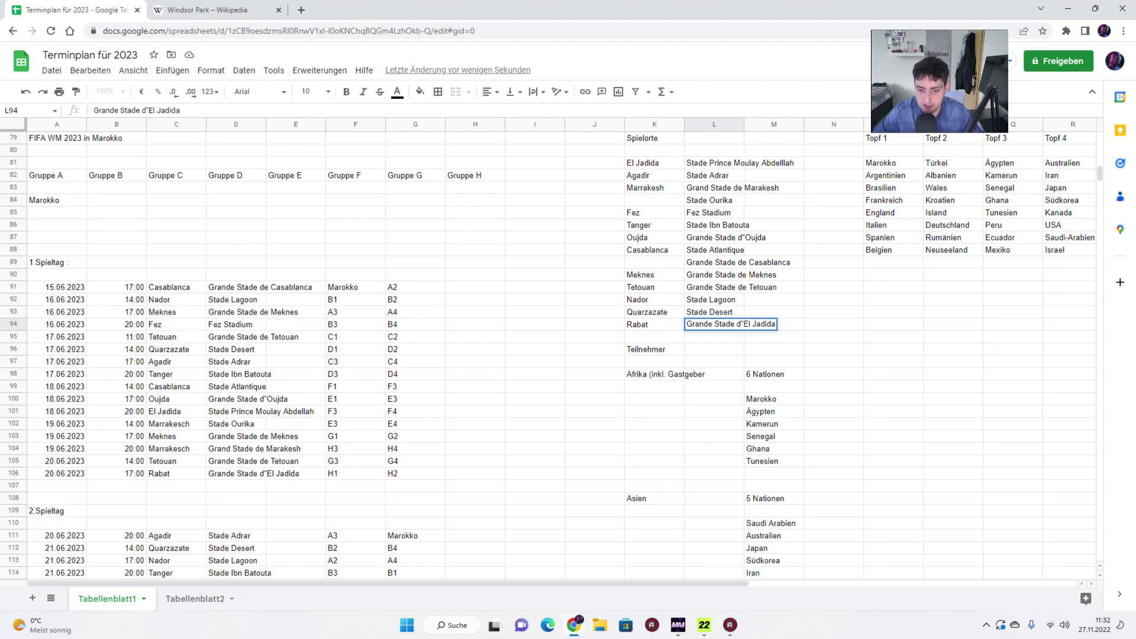
click(834, 324)
Step: Examine the FIFA WM 2023 Teilnehmer by continent alongside the Marokko pots, Spielorte and the first two Spieltage
scroll(547, 355, down, 7)
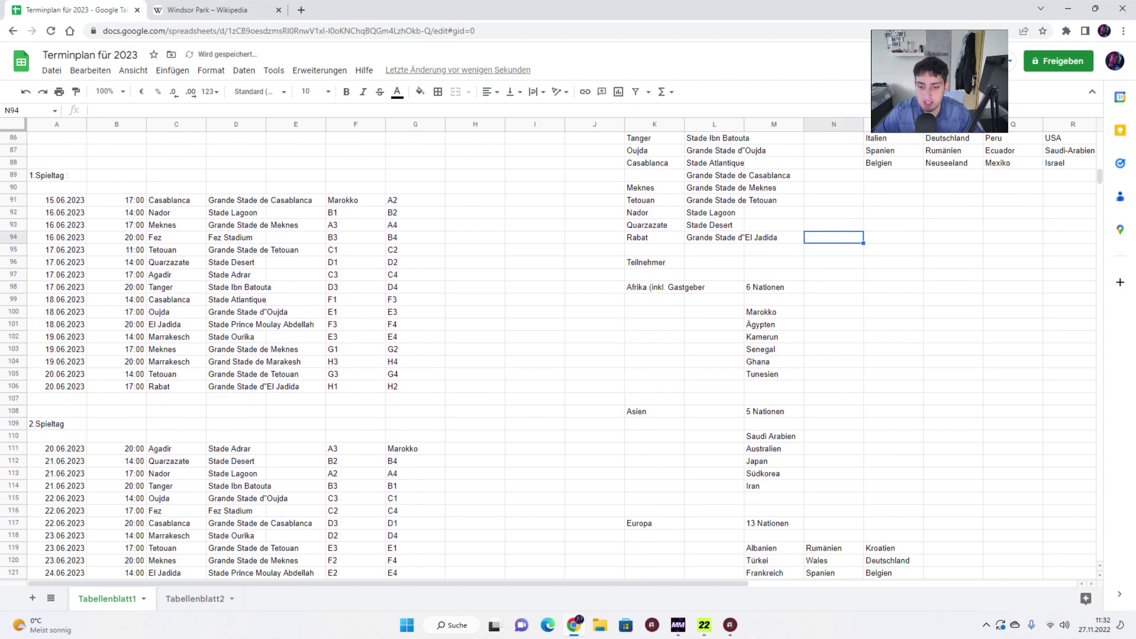
scroll(548, 355, up, 5)
scroll(547, 355, up, 3)
scroll(547, 355, down, 8)
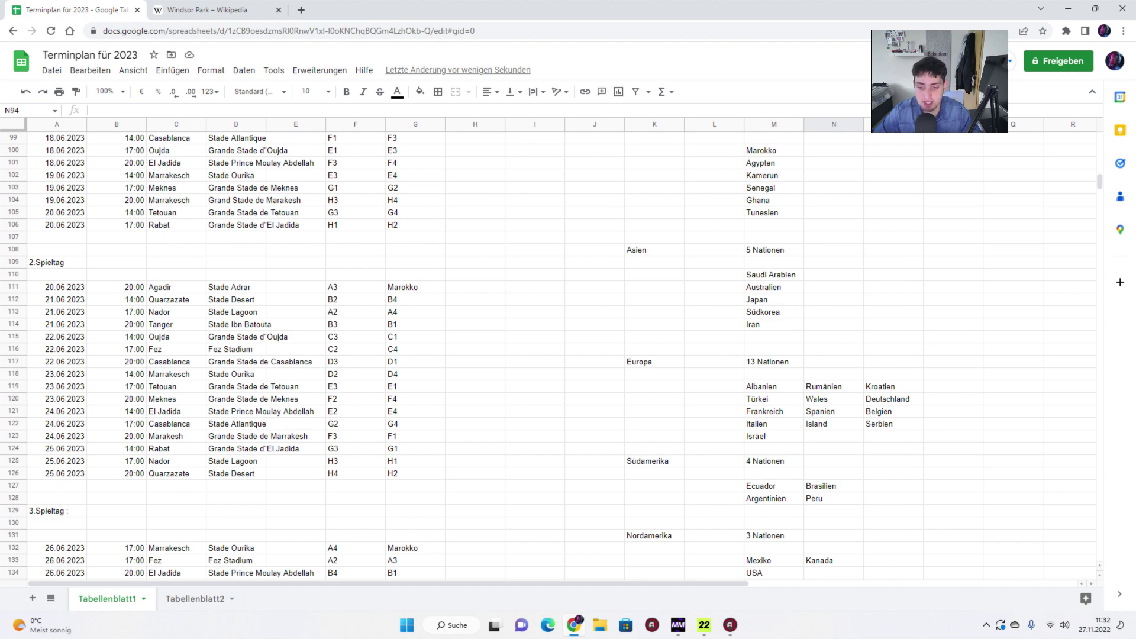
scroll(532, 355, up, 5)
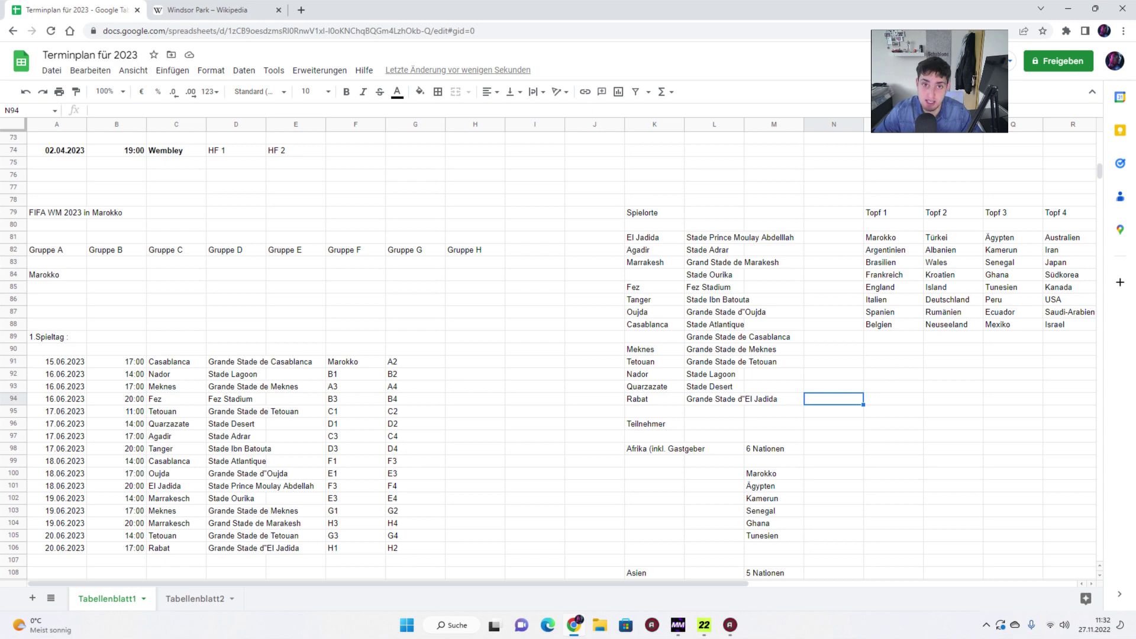
scroll(547, 355, down, 5)
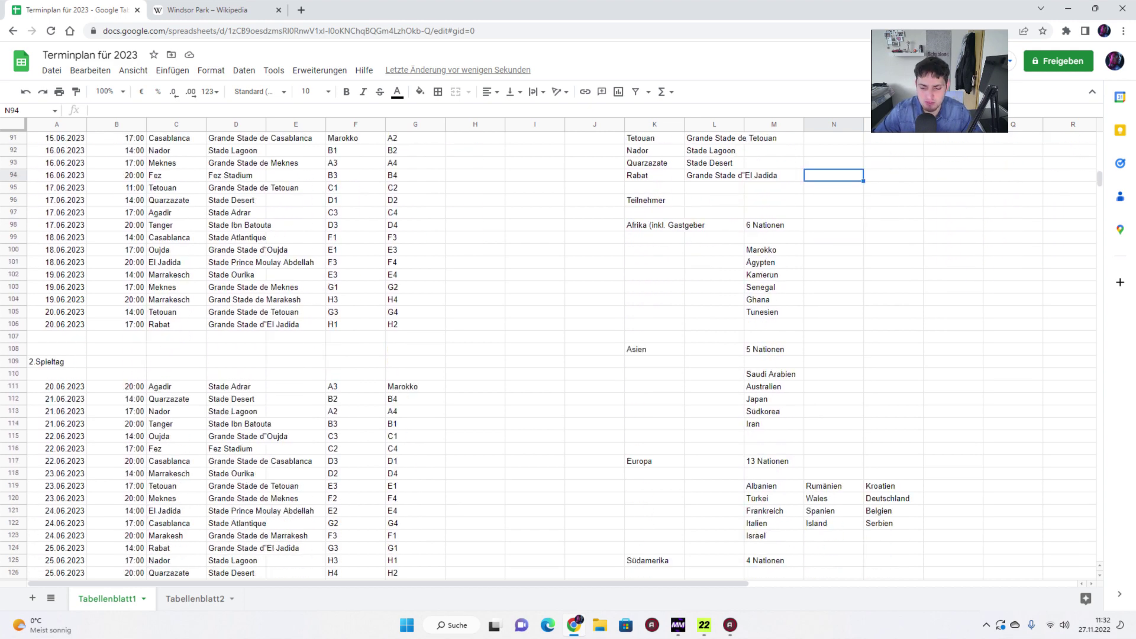
scroll(547, 355, down, 3)
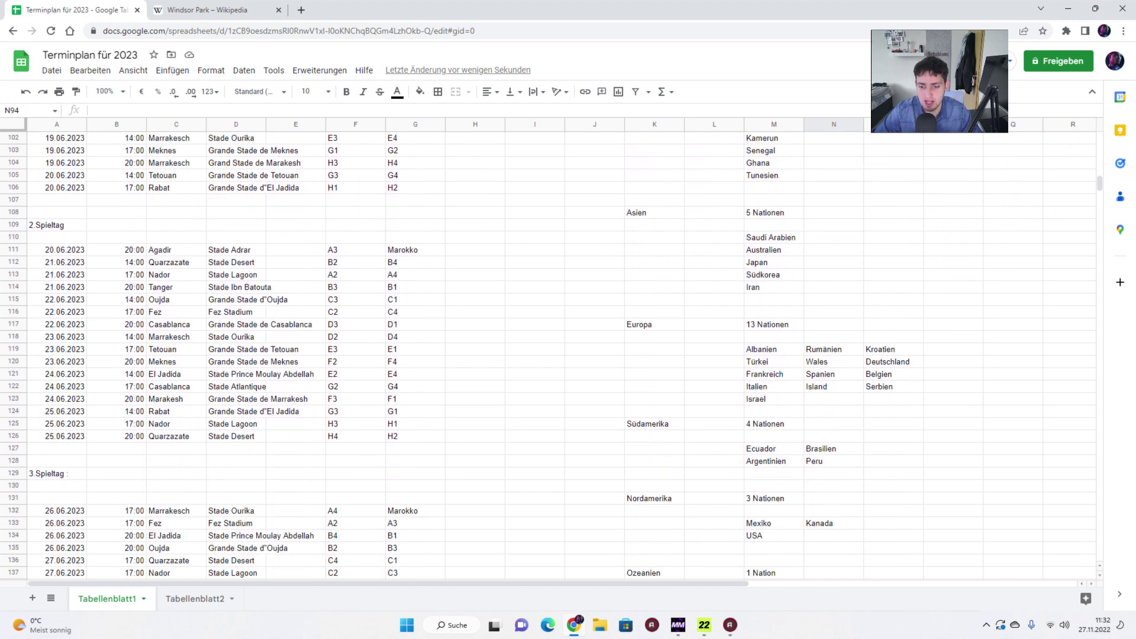
scroll(547, 355, up, 5)
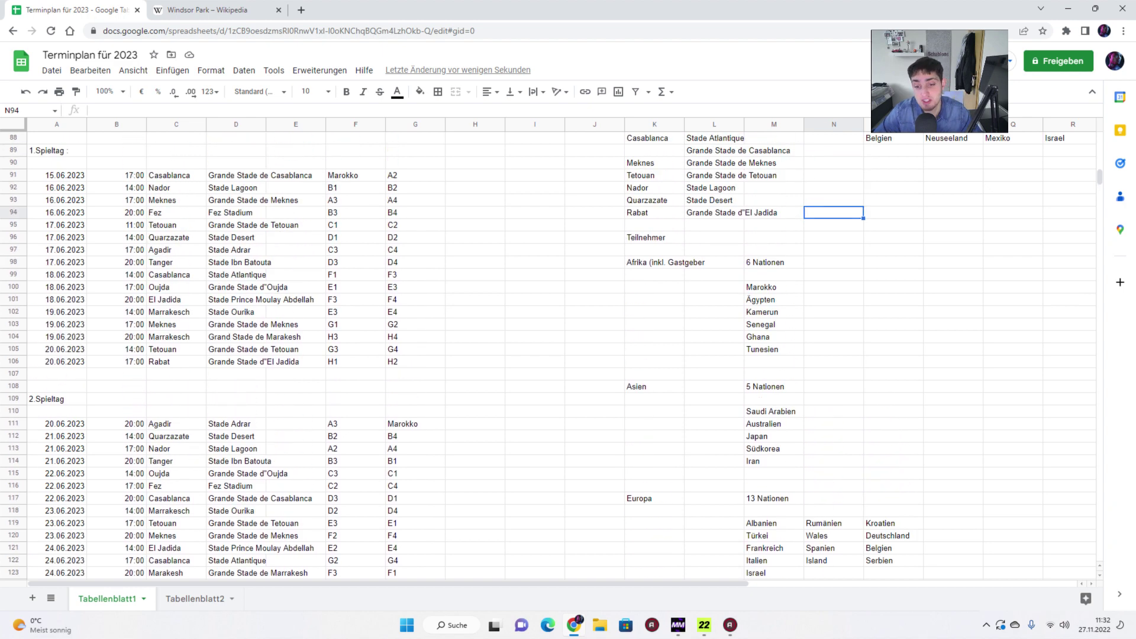
scroll(548, 355, up, 1)
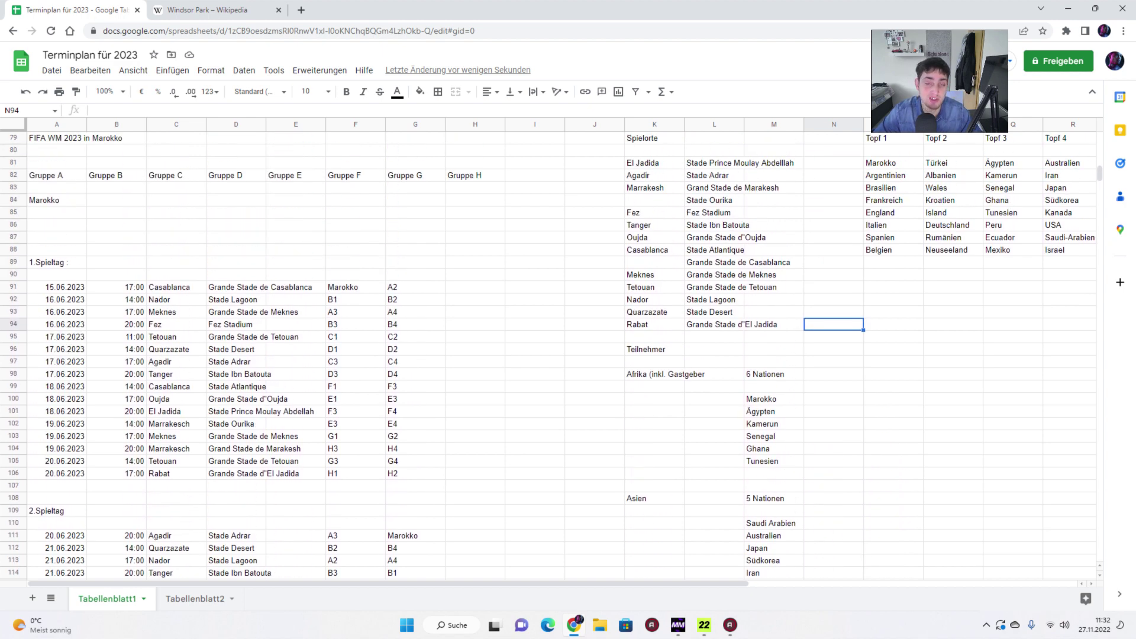
scroll(547, 355, up, 2)
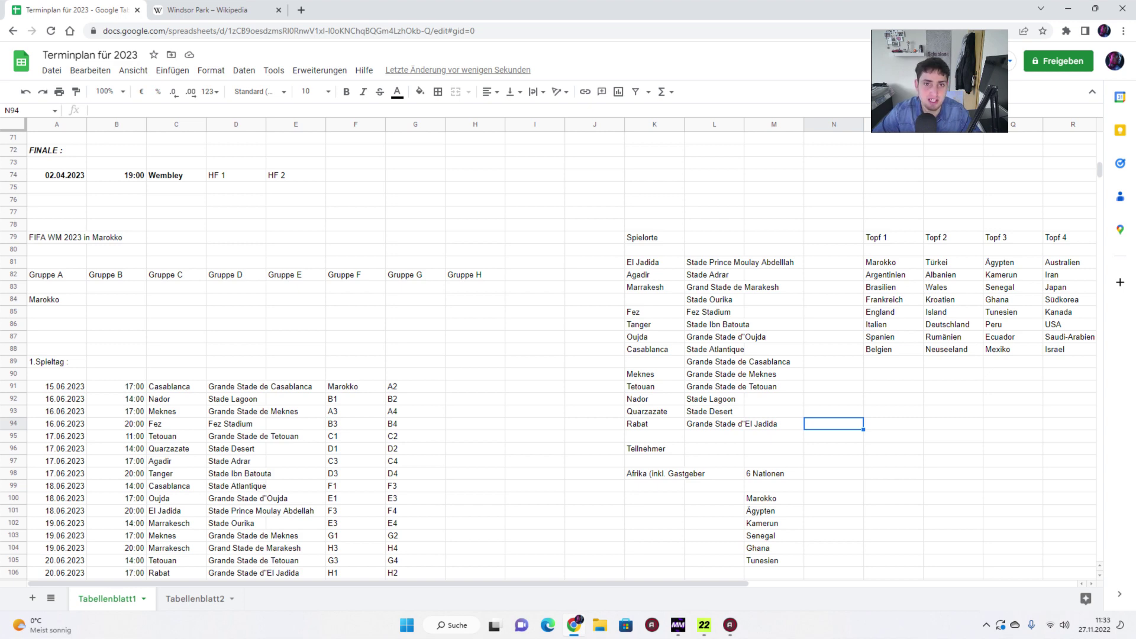
Step: Go through the FIFA WM 2023 schedule from the first Spieltag to the start of the Achtelfinale, and return to its groups and pots
scroll(547, 355, down, 2)
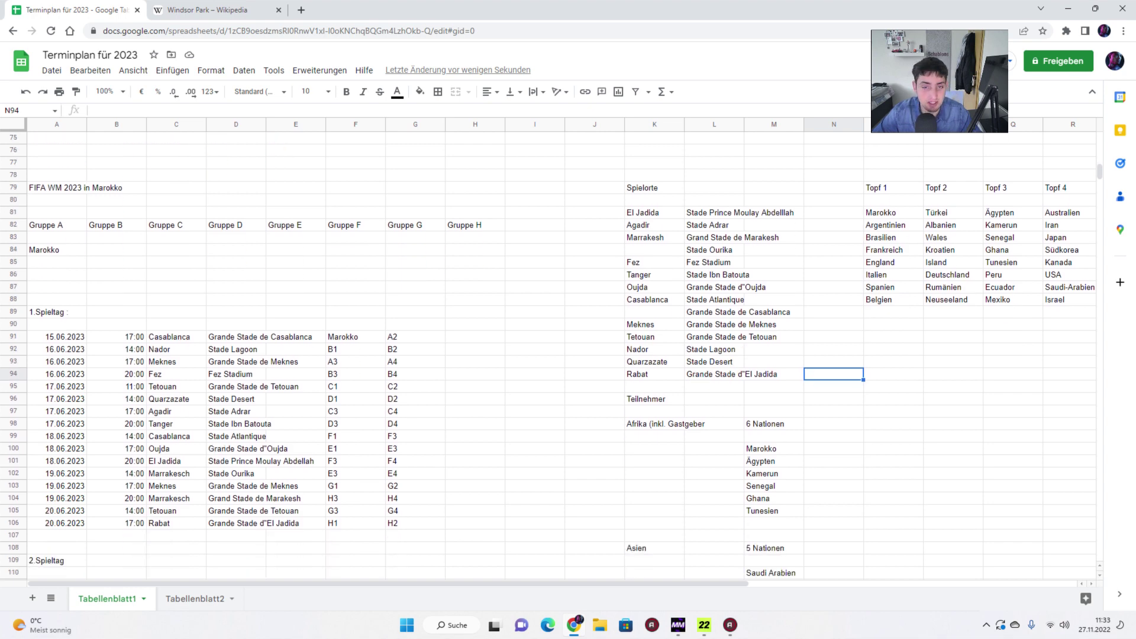
scroll(547, 355, down, 6)
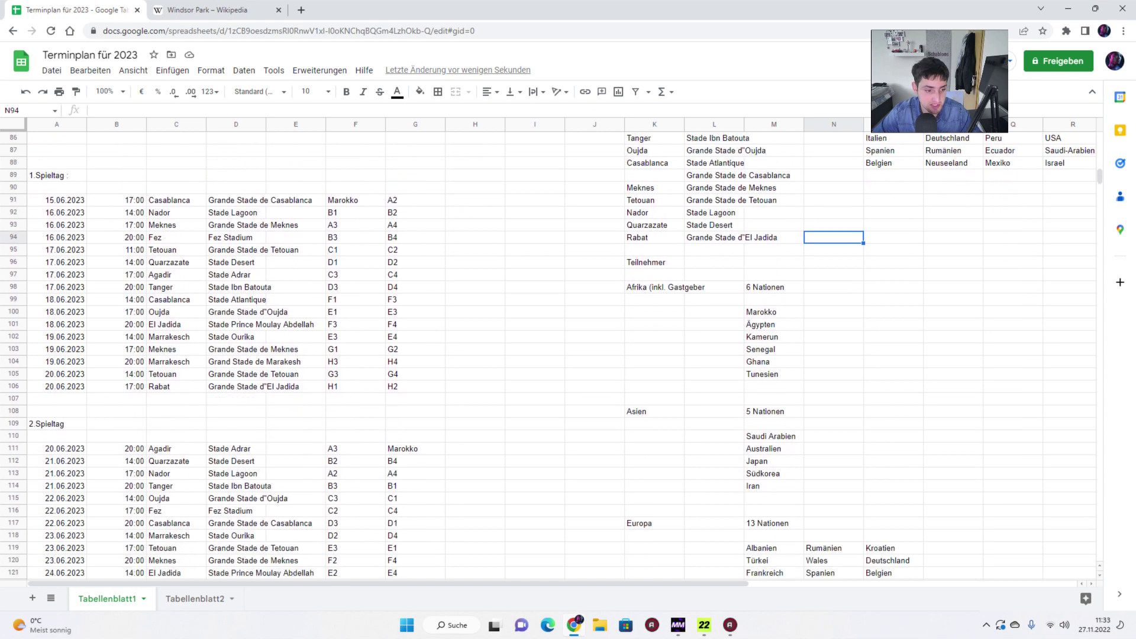
scroll(547, 355, down, 4)
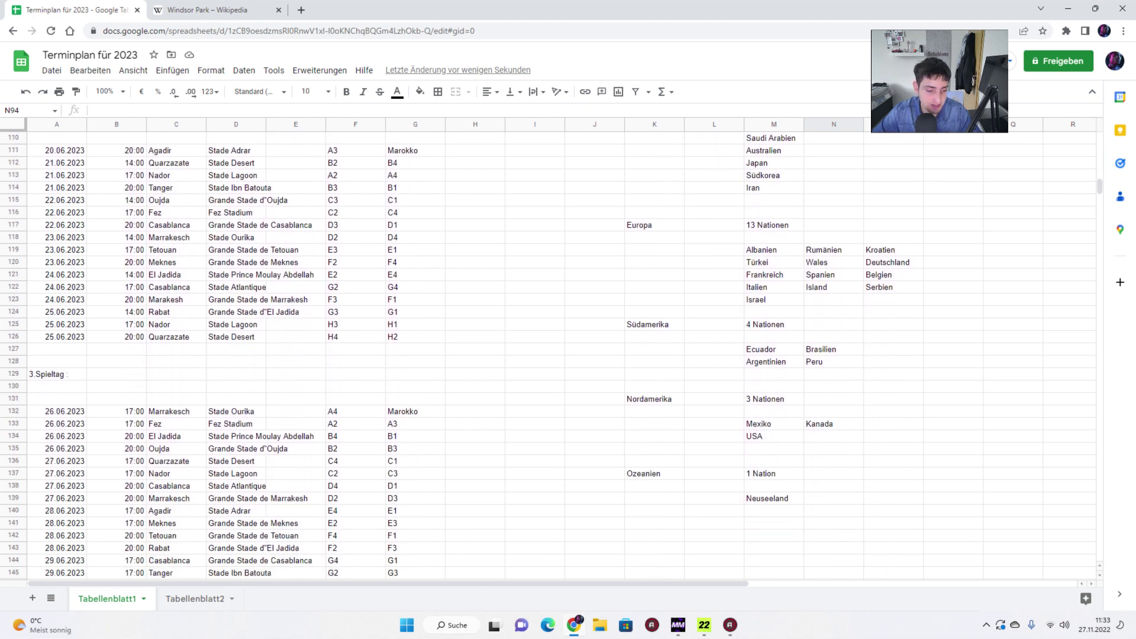
scroll(548, 355, down, 1)
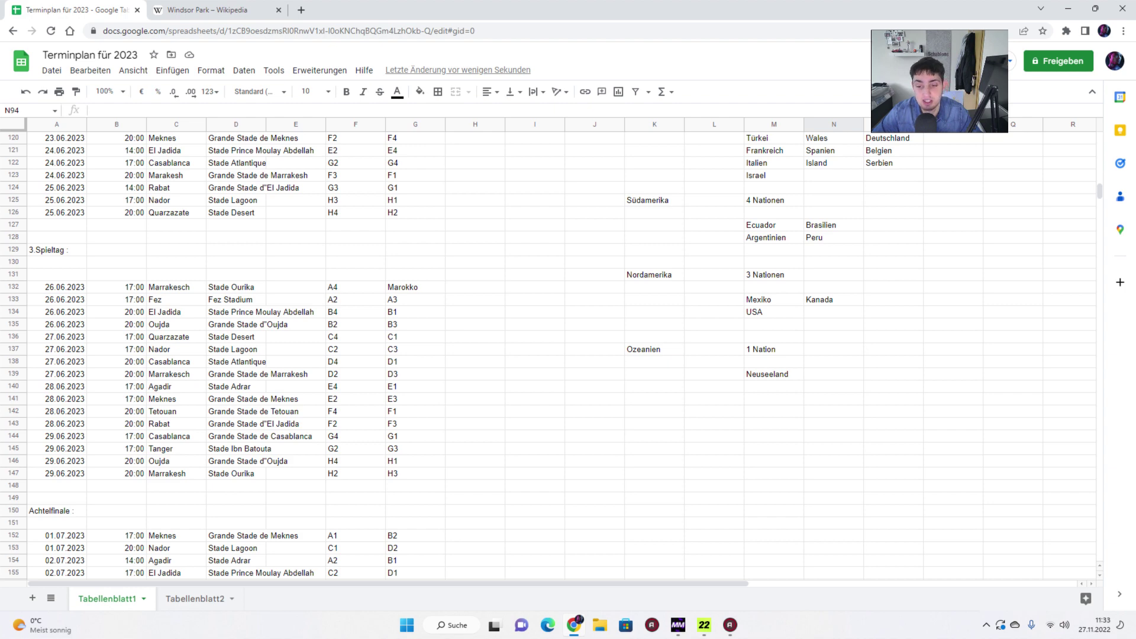
scroll(547, 355, up, 4)
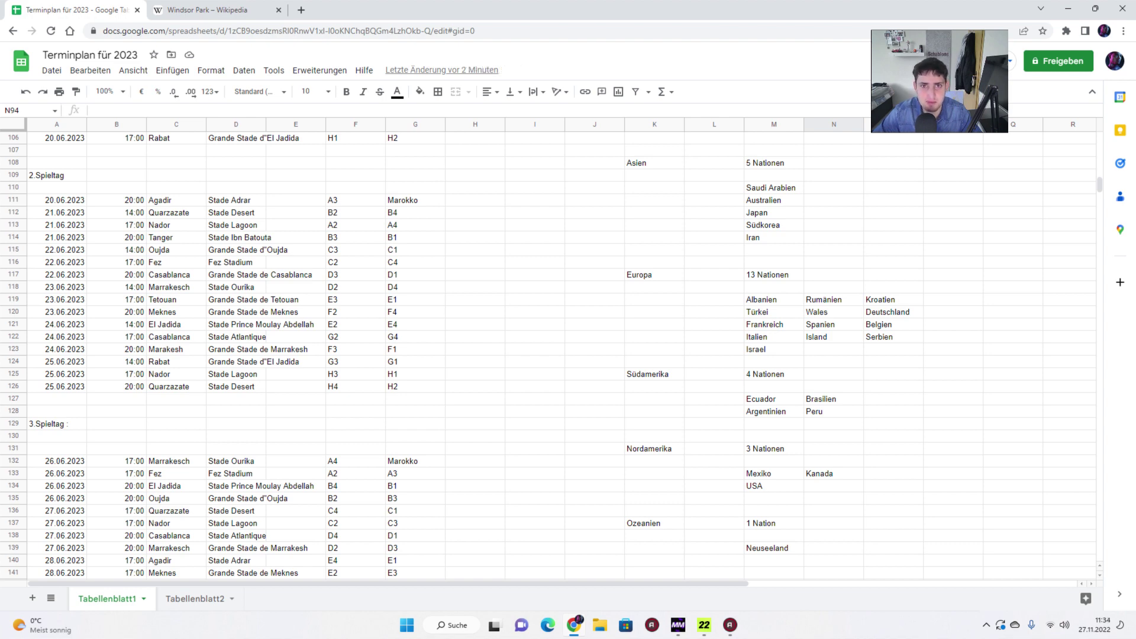
scroll(460, 355, up, 10)
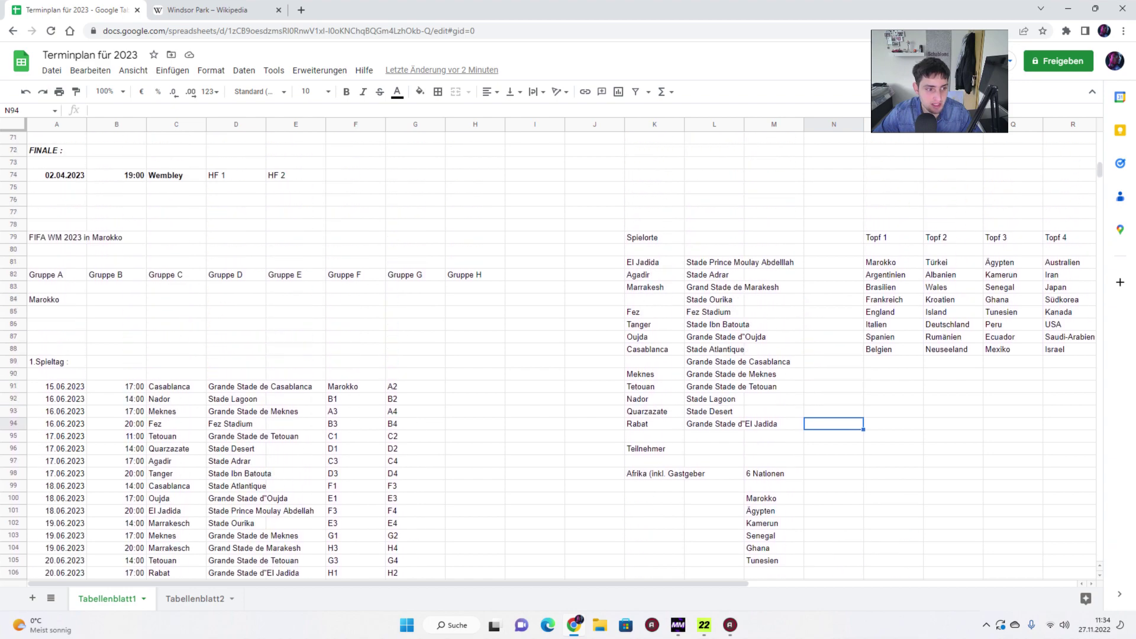
scroll(547, 355, down, 3)
scroll(547, 355, up, 5)
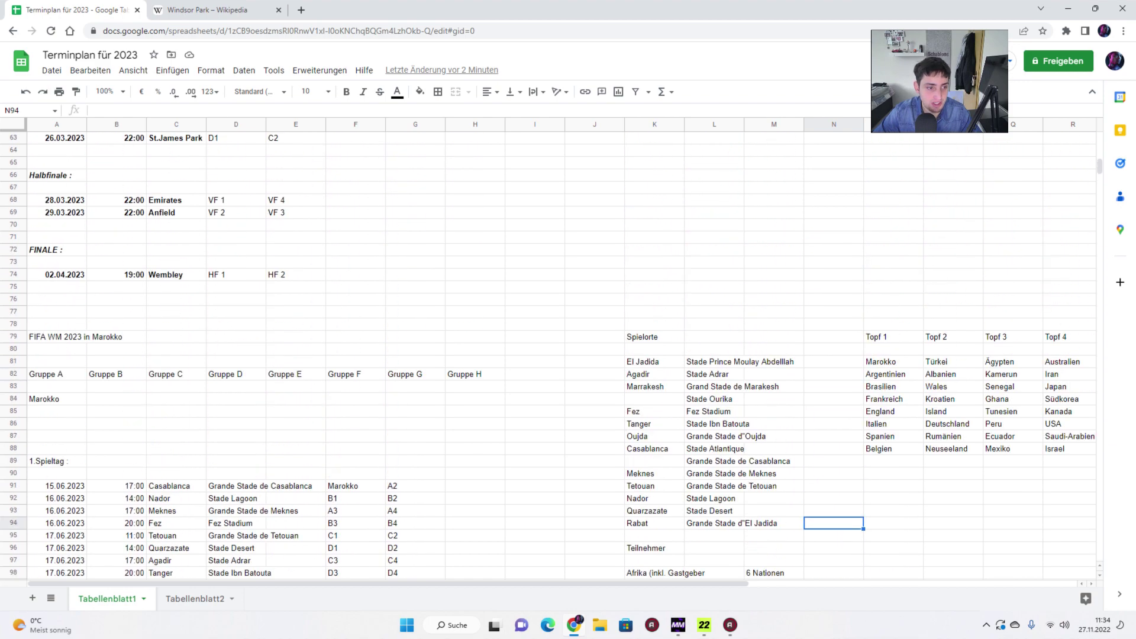
Step: Return to the 2023 season overview and examine the Winter 2023 entry for the Klub WM 2023 in USA
scroll(547, 355, up, 18)
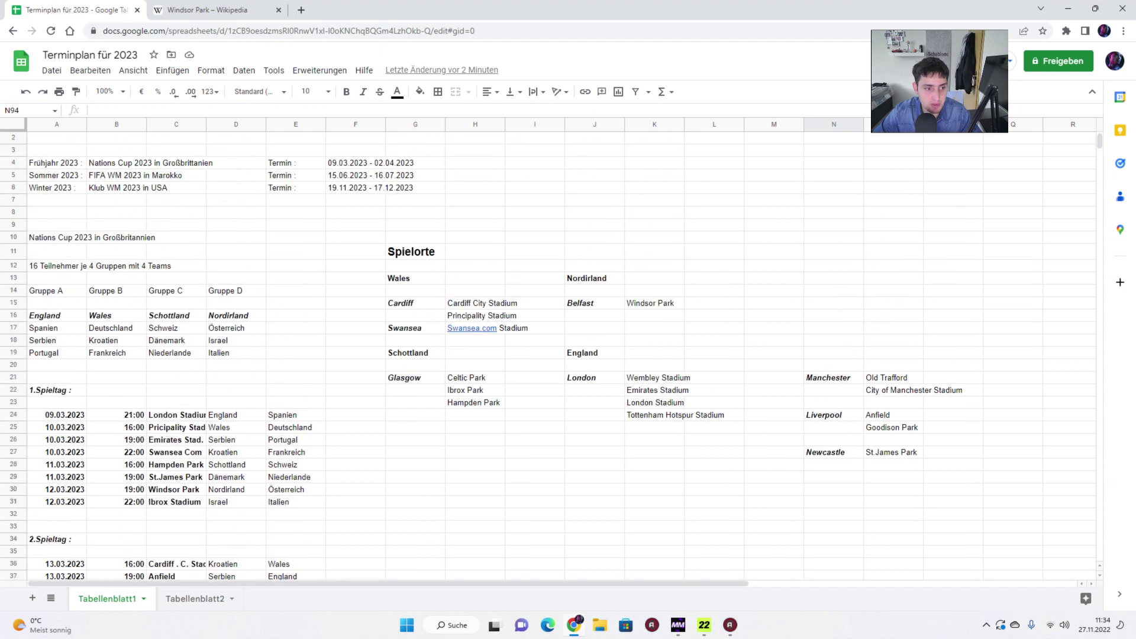
scroll(147, 200, up, 1)
click(148, 200)
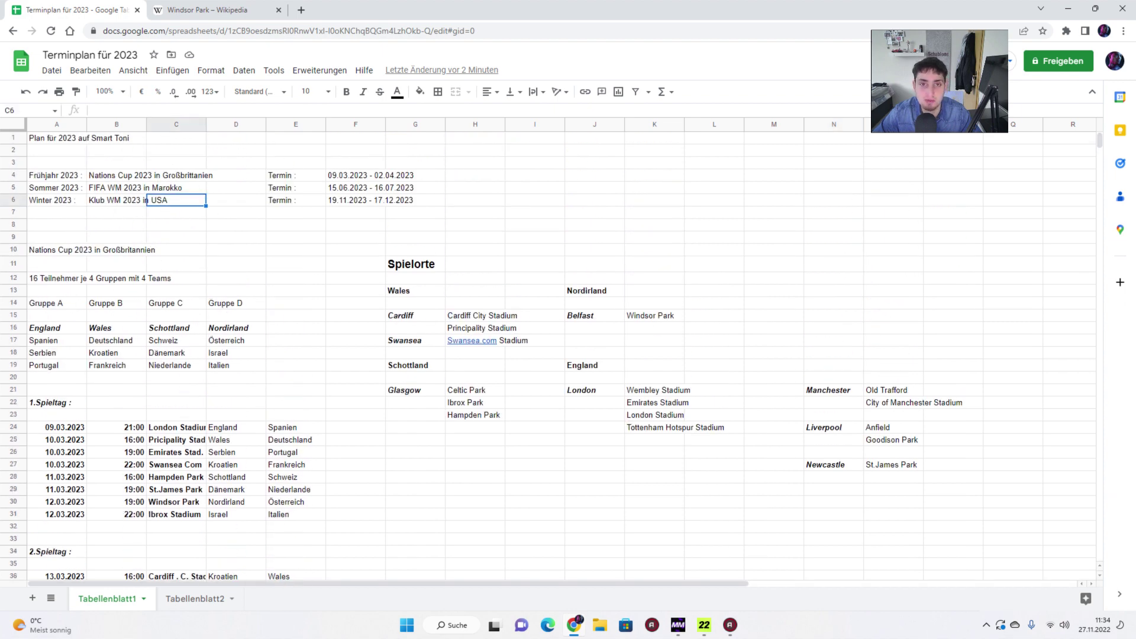
click(57, 200)
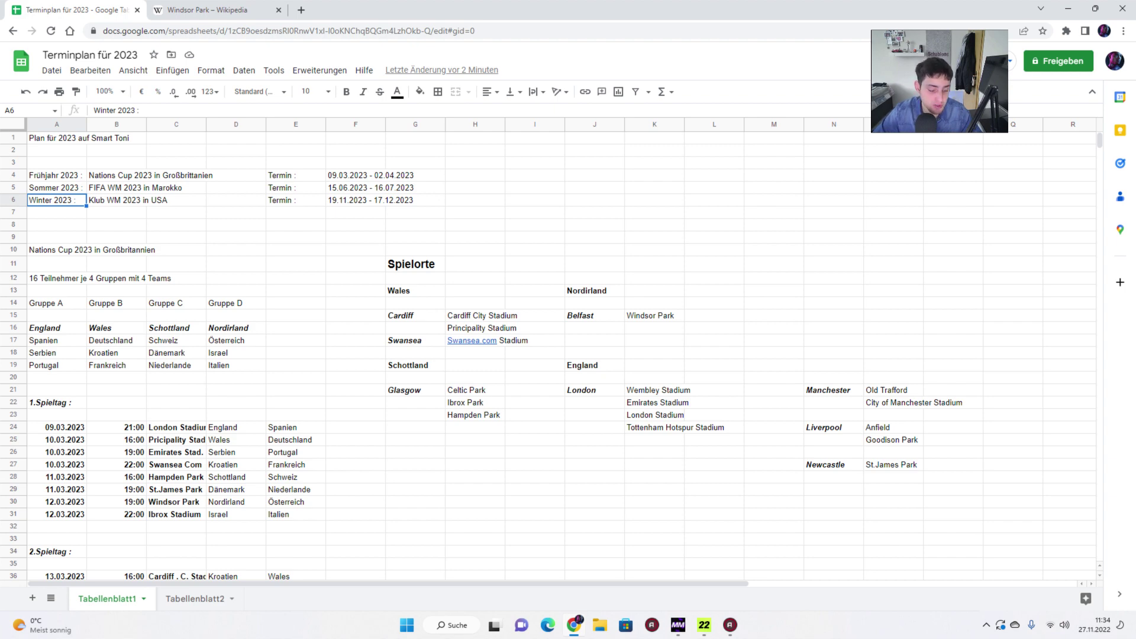
click(144, 200)
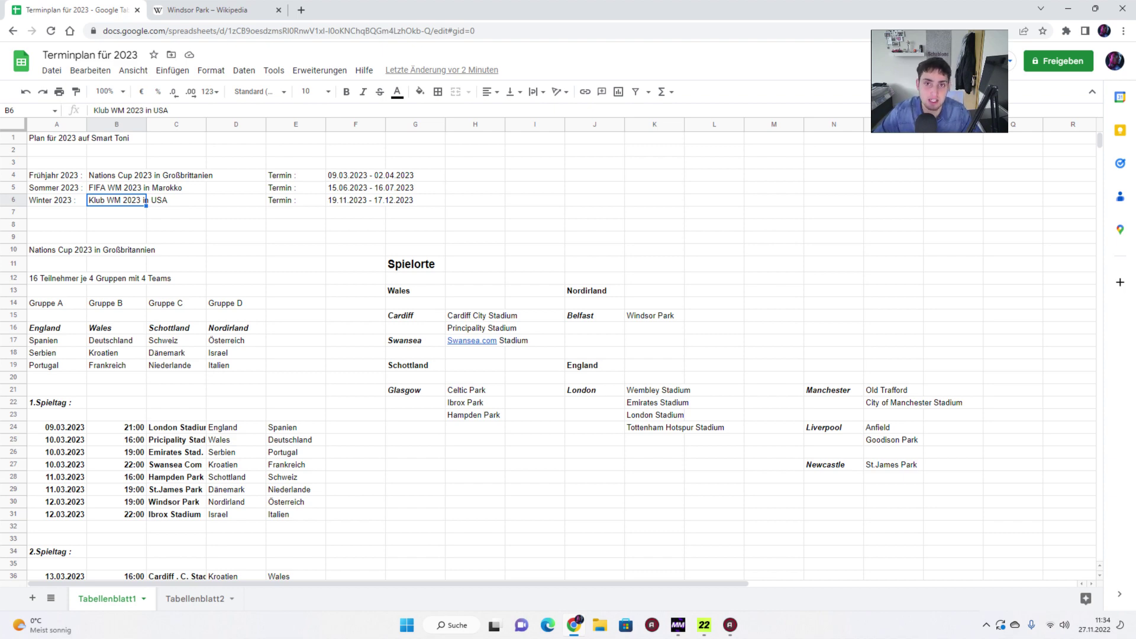
click(236, 200)
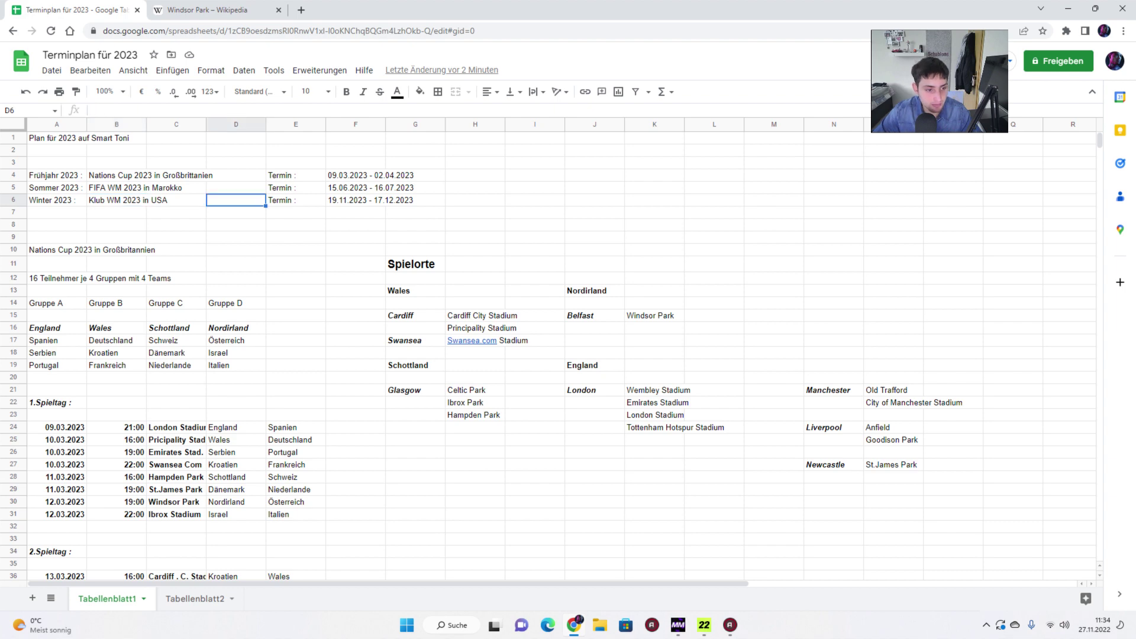
click(176, 213)
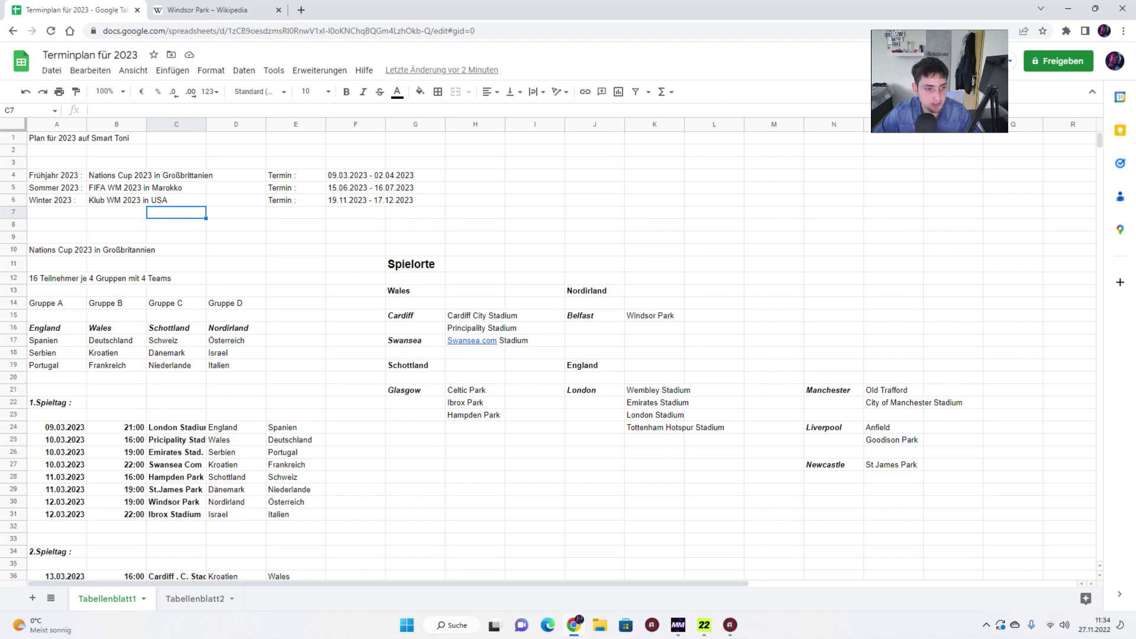
Step: Close the Windsor Park Wikipedia page, keeping the Terminplan für 2023 spreadsheet open at its season overview
scroll(547, 357, down, 3)
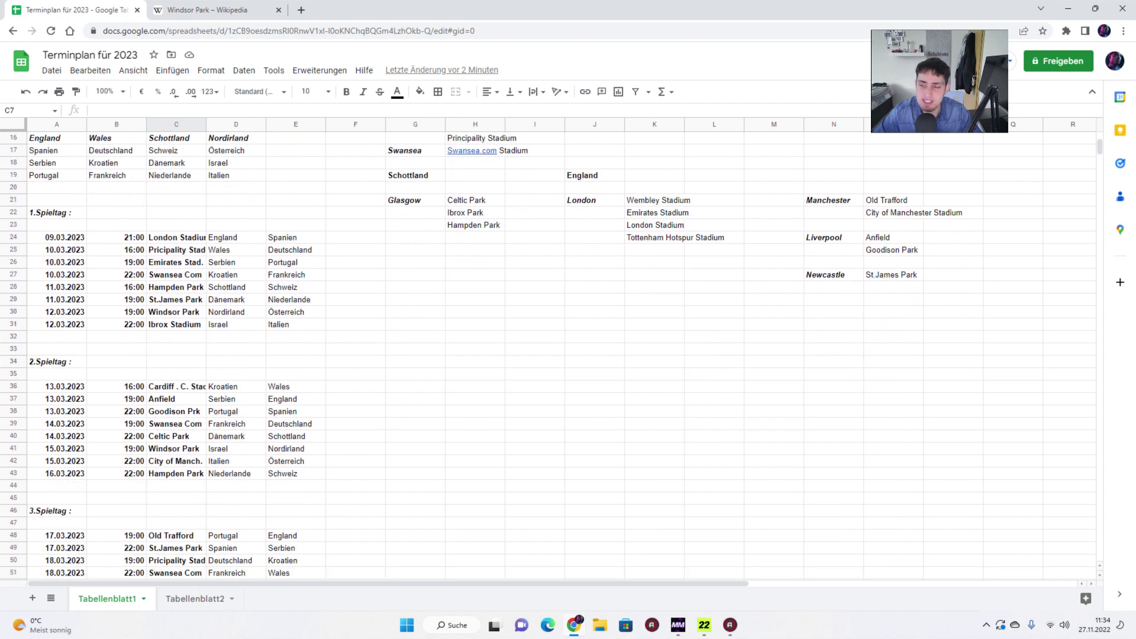
scroll(547, 357, up, 3)
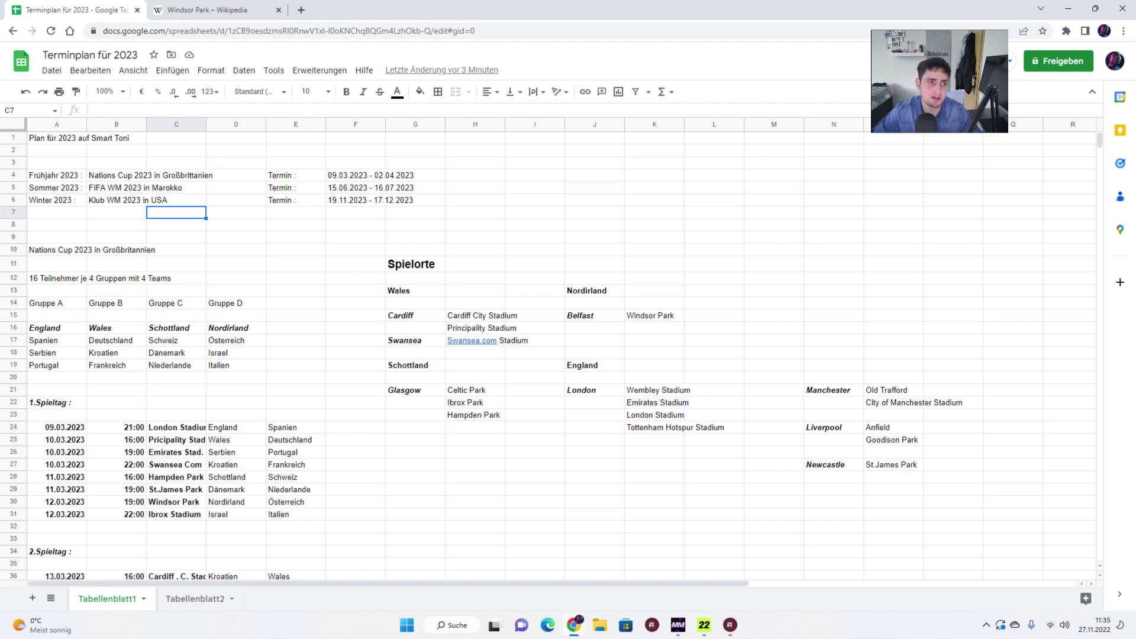
click(260, 10)
click(279, 10)
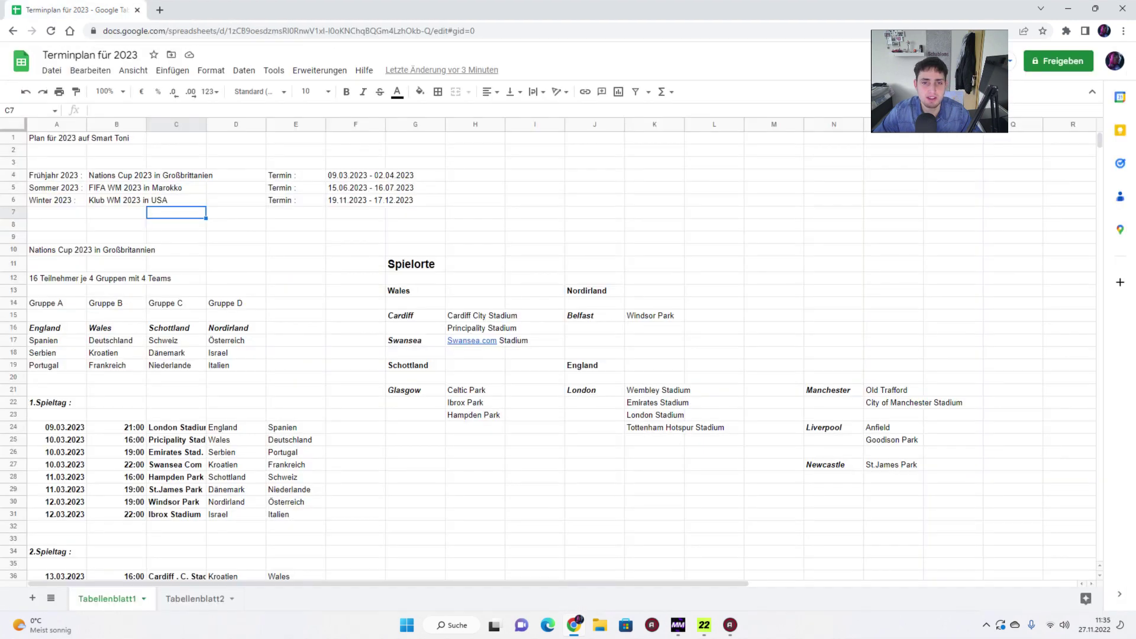